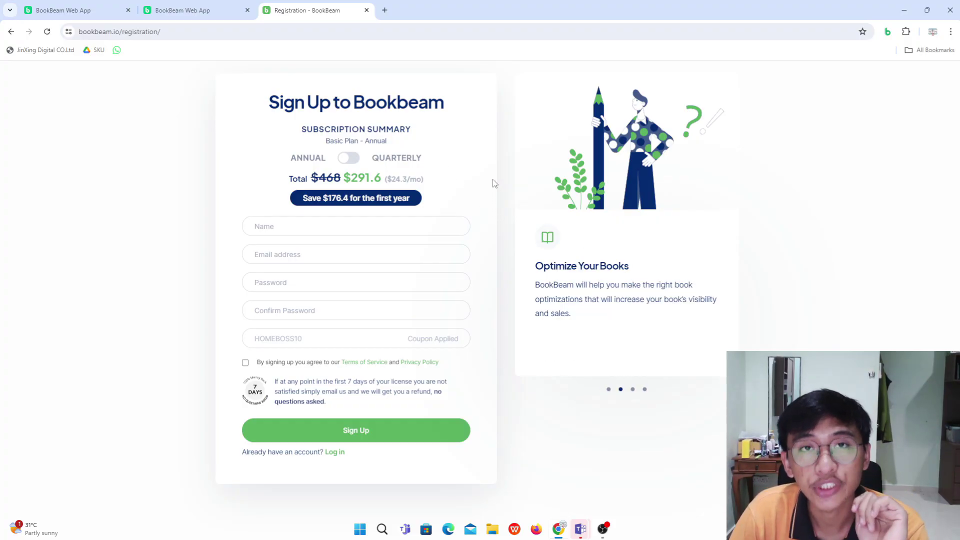
- Switch to the BookBeam home page and check what its browser extension offers there
click(71, 6)
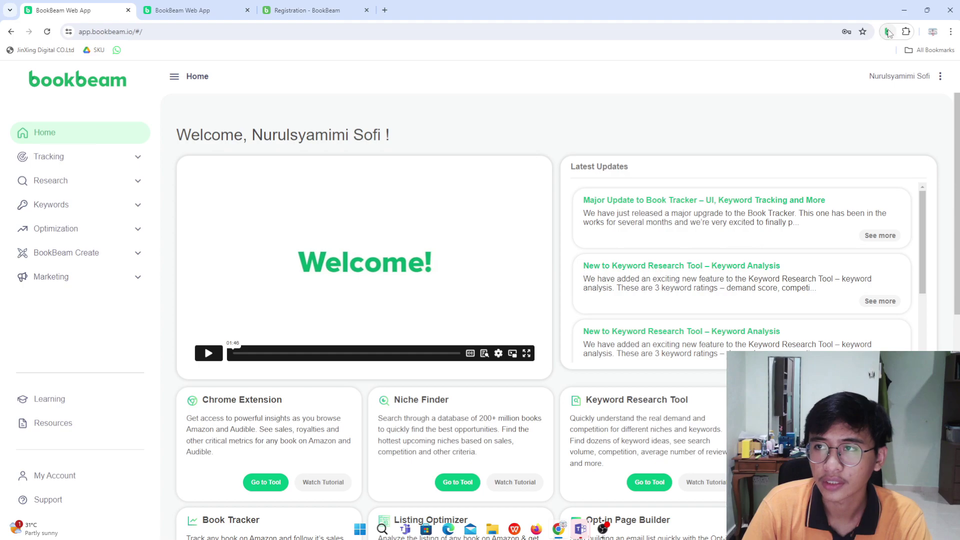
click(888, 31)
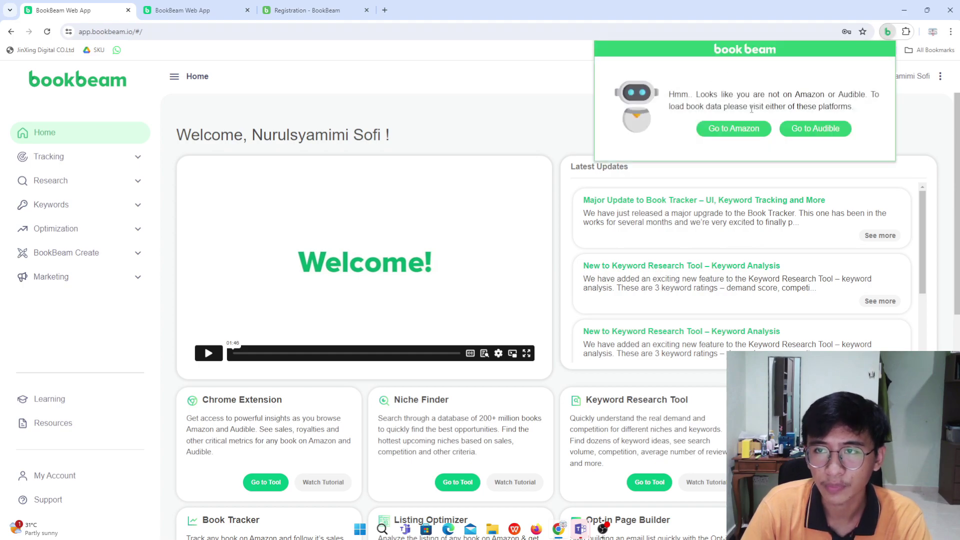
click(404, 107)
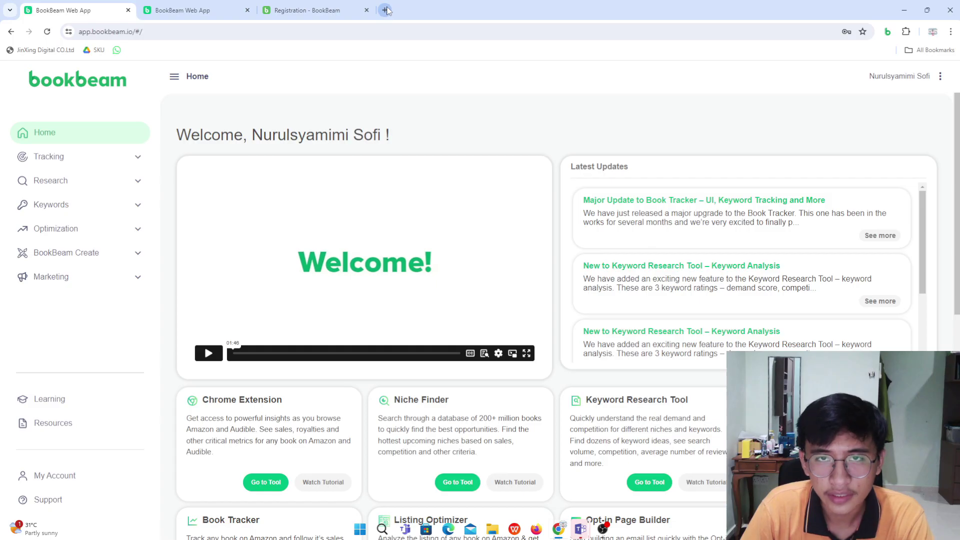
- Open amazon.com in a new browser tab
click(386, 10)
click(385, 32)
text(amazo)
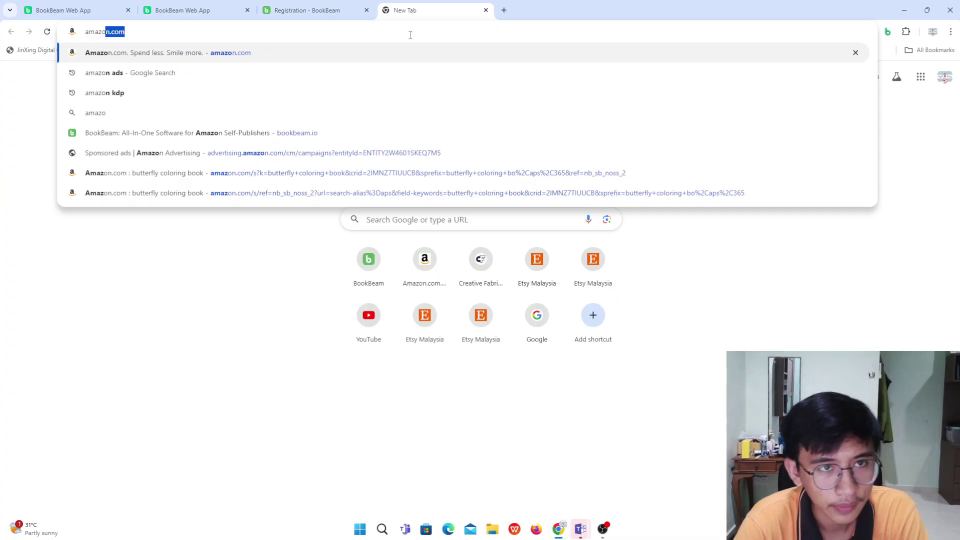
key(Return)
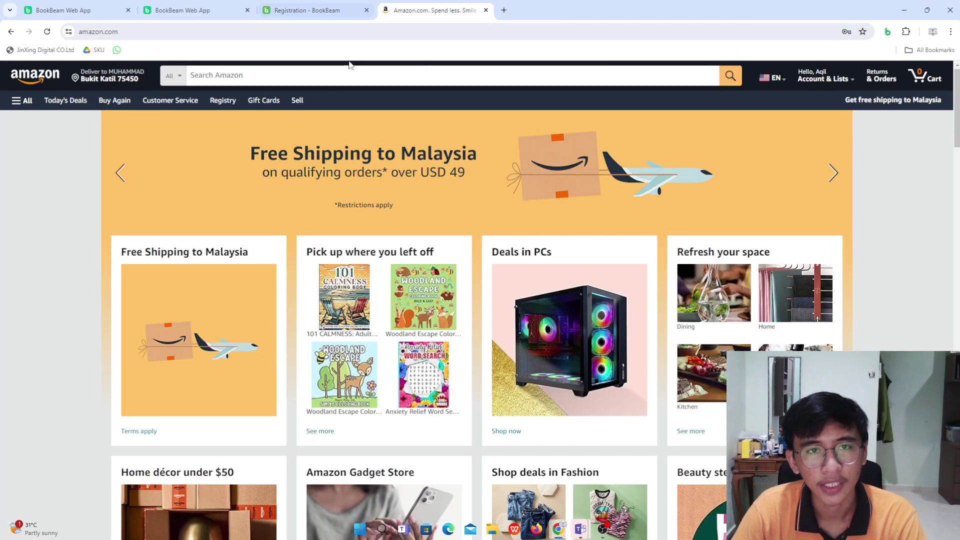
- Search Amazon for "butterfly coloring book"
click(350, 67)
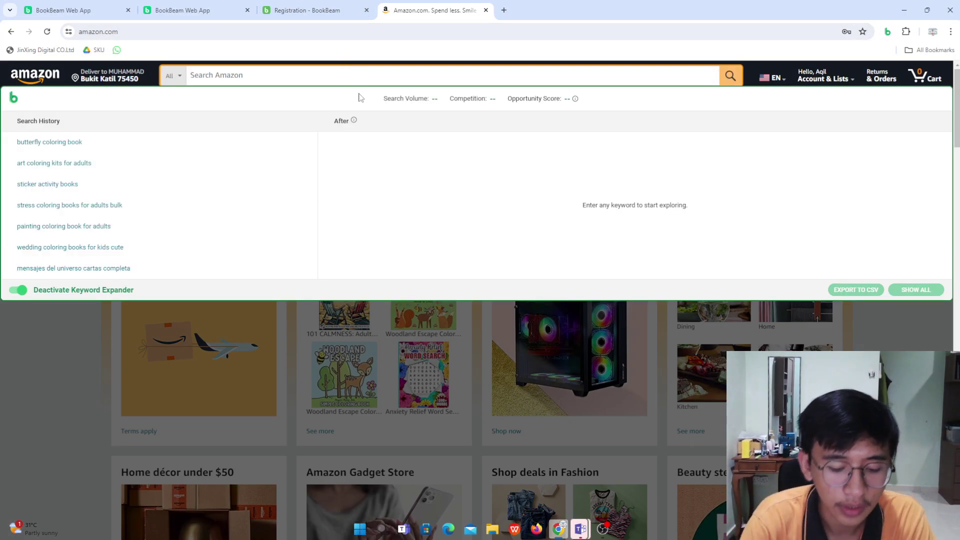
text(butte)
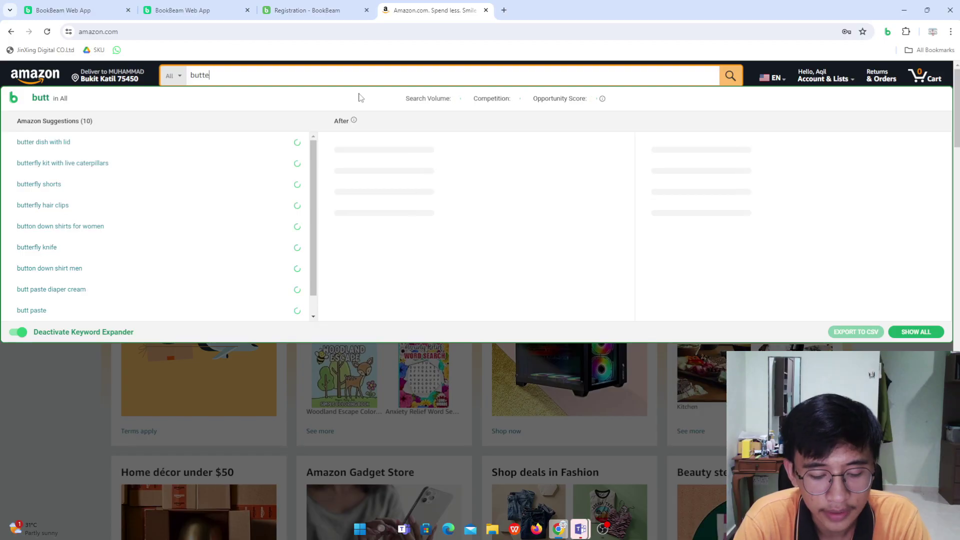
text(rfly coloring bbo)
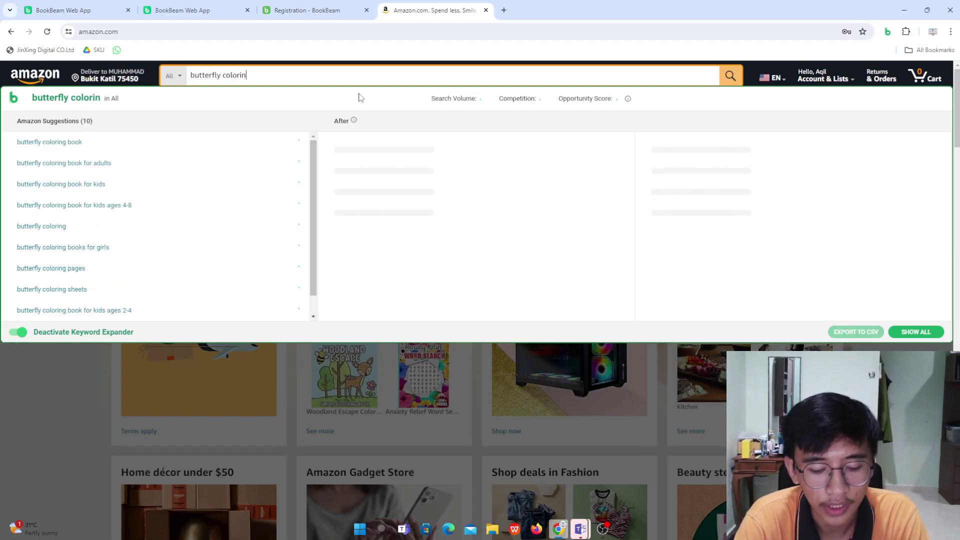
key(BackSpace)
key(BackSpace)
text(ook)
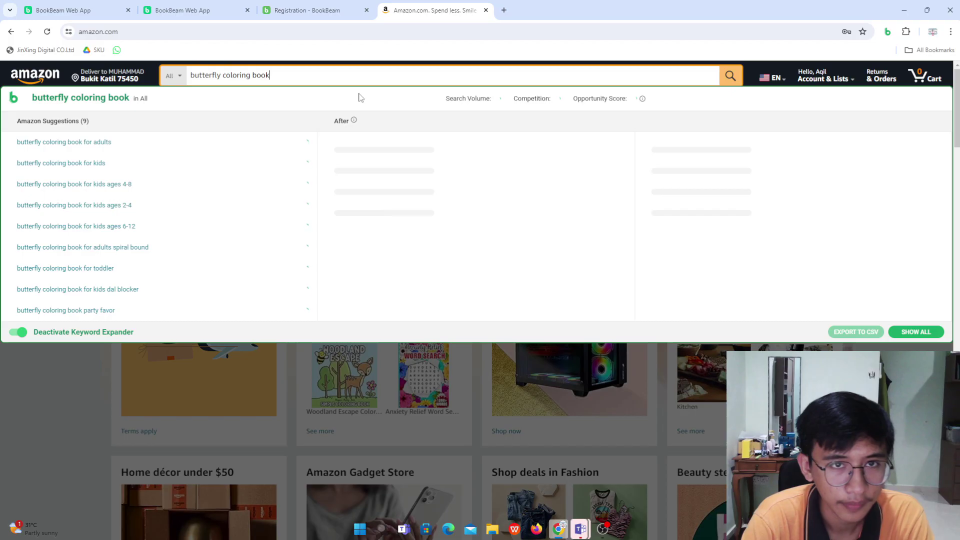
key(Return)
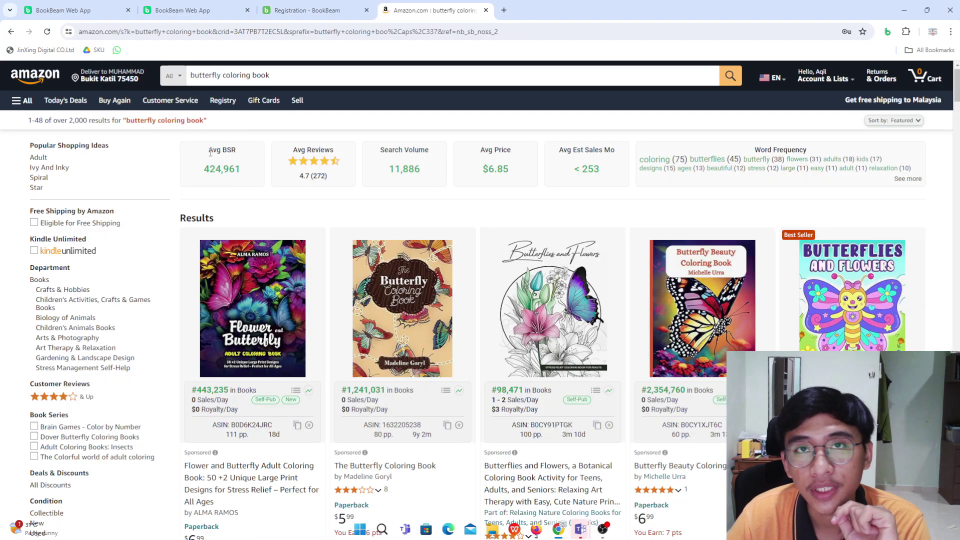
- Examine the average BSR and search volume of the search, and the sales, royalty and product details of the listed butterfly coloring books
drag(210, 153, 247, 154)
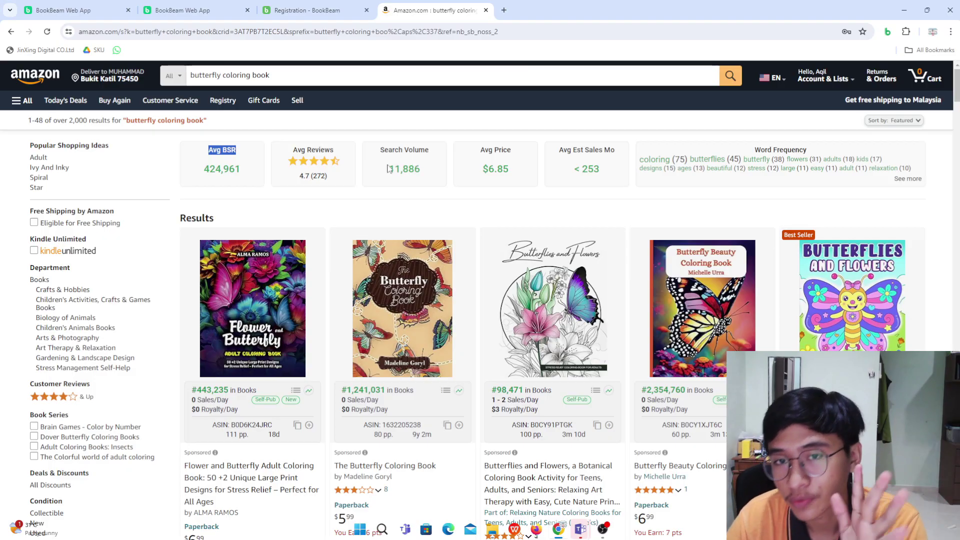
drag(393, 169, 421, 170)
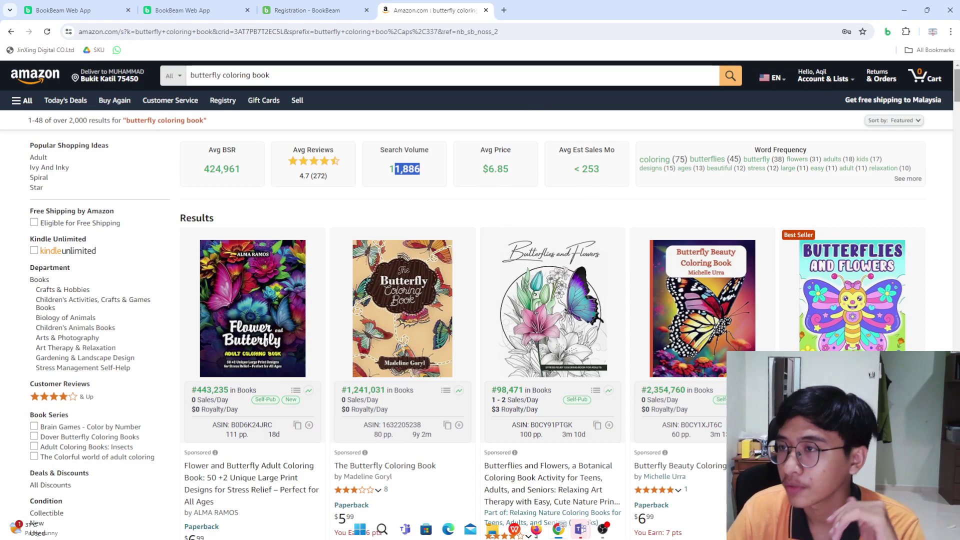
scroll(772, 204, down, 2)
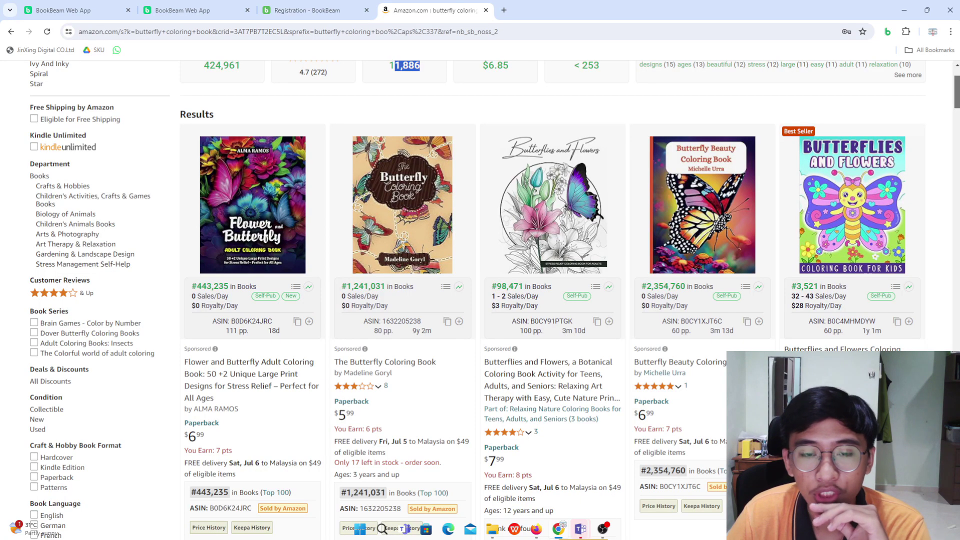
scroll(750, 200, down, 2)
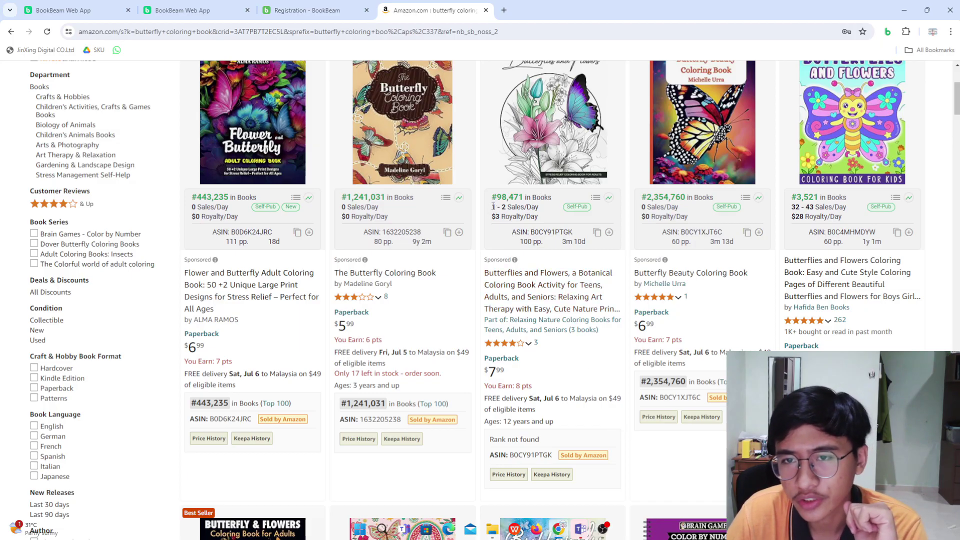
drag(491, 206, 537, 207)
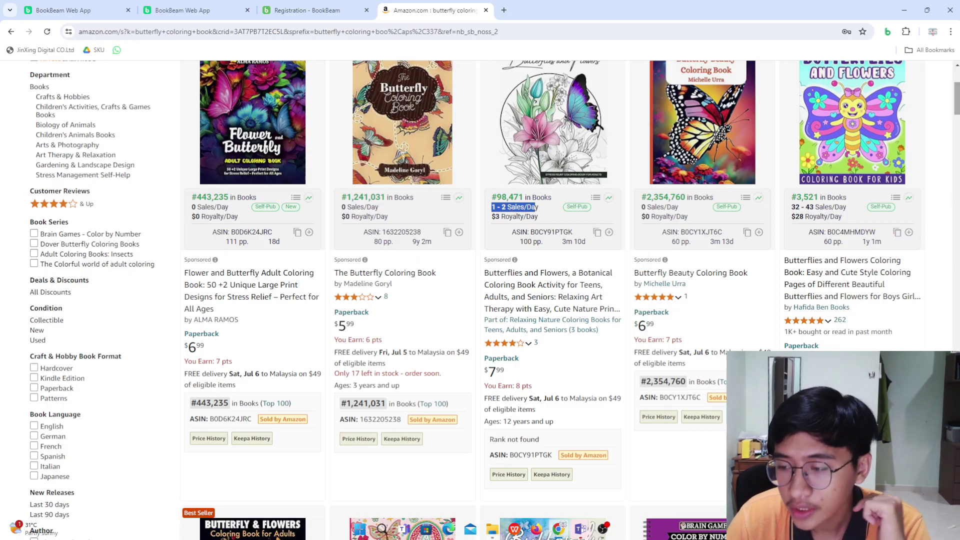
scroll(500, 300, down, 3)
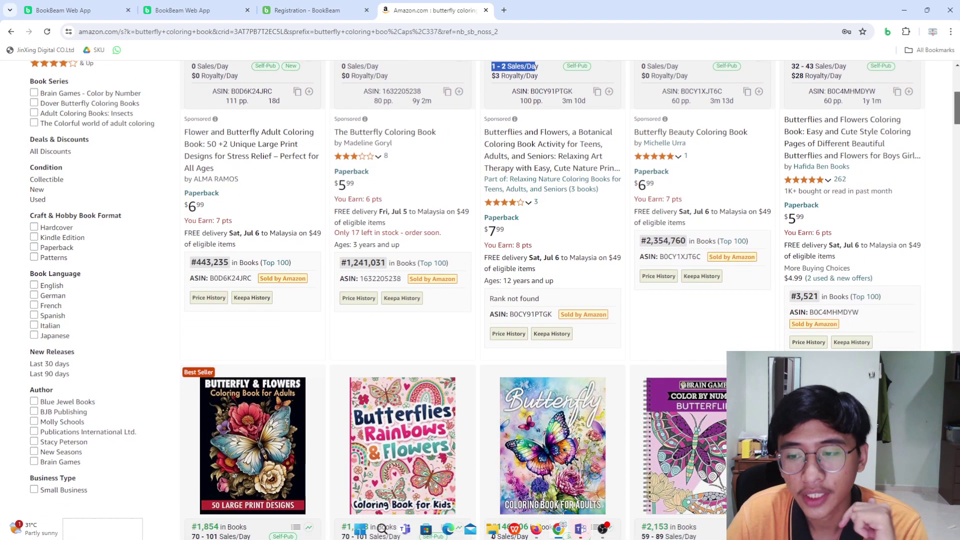
scroll(500, 300, down, 4)
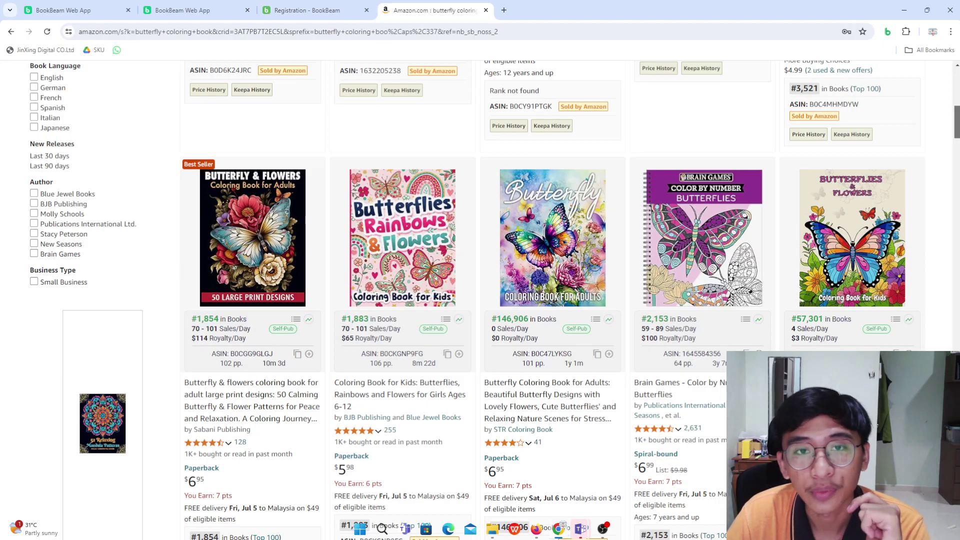
scroll(500, 300, down, 3)
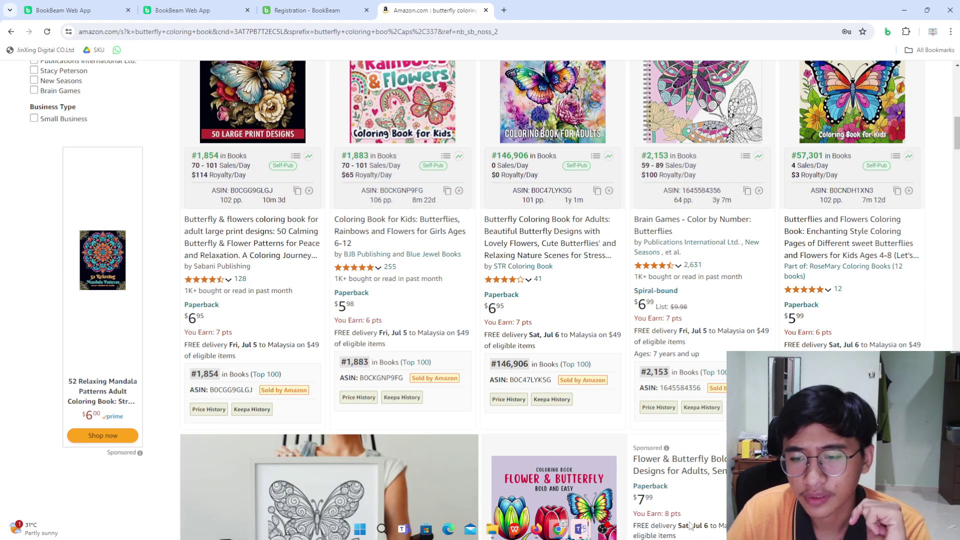
mouse_move(668, 269)
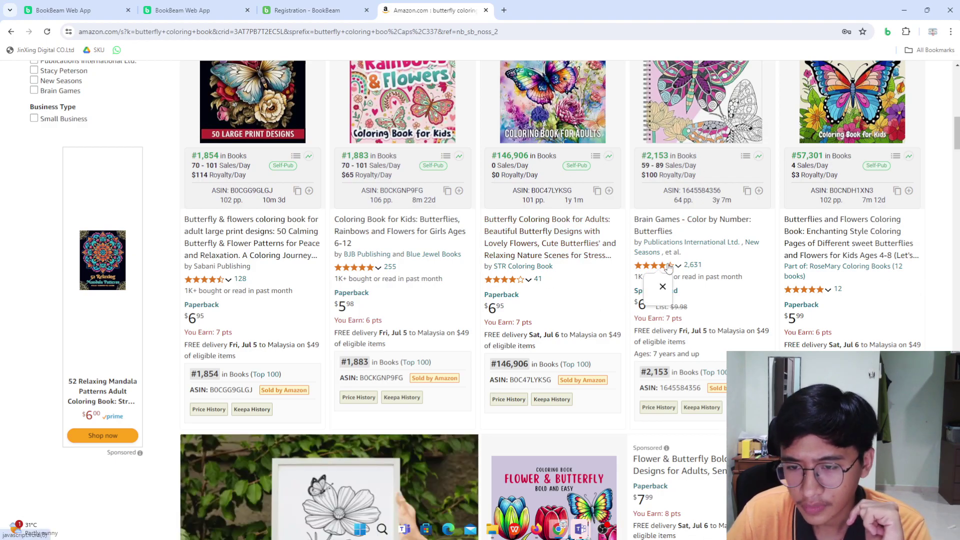
mouse_move(759, 132)
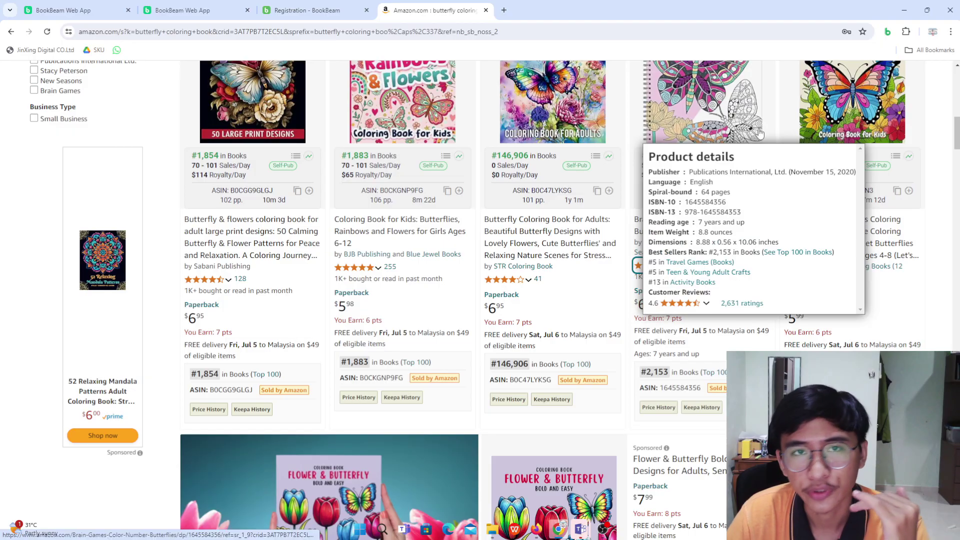
- Return to the BookBeam web app and open the Niche Finder research tool
click(56, 5)
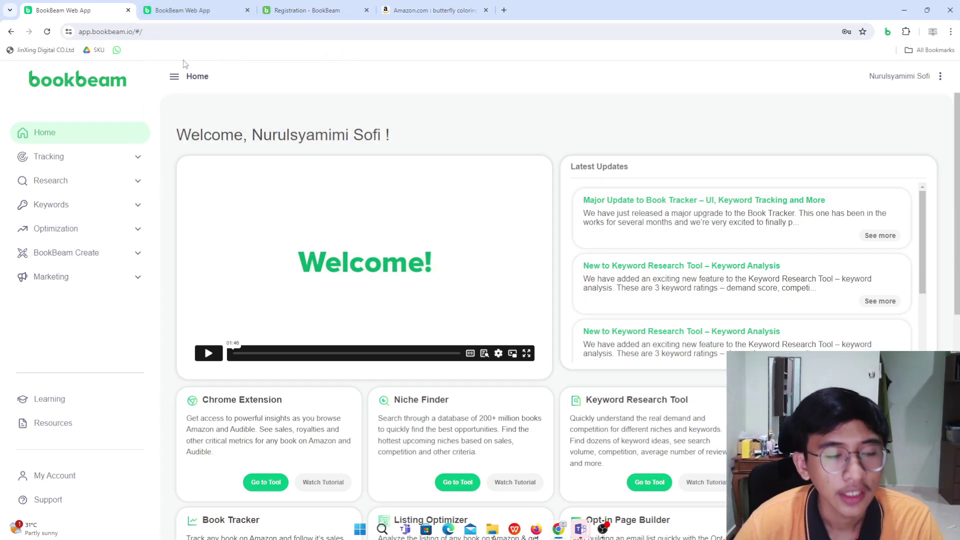
click(35, 184)
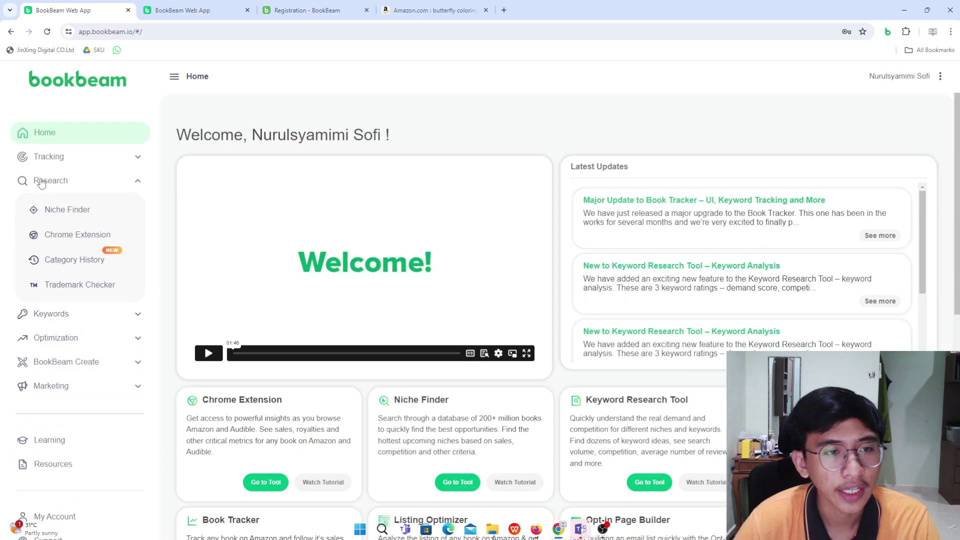
click(56, 220)
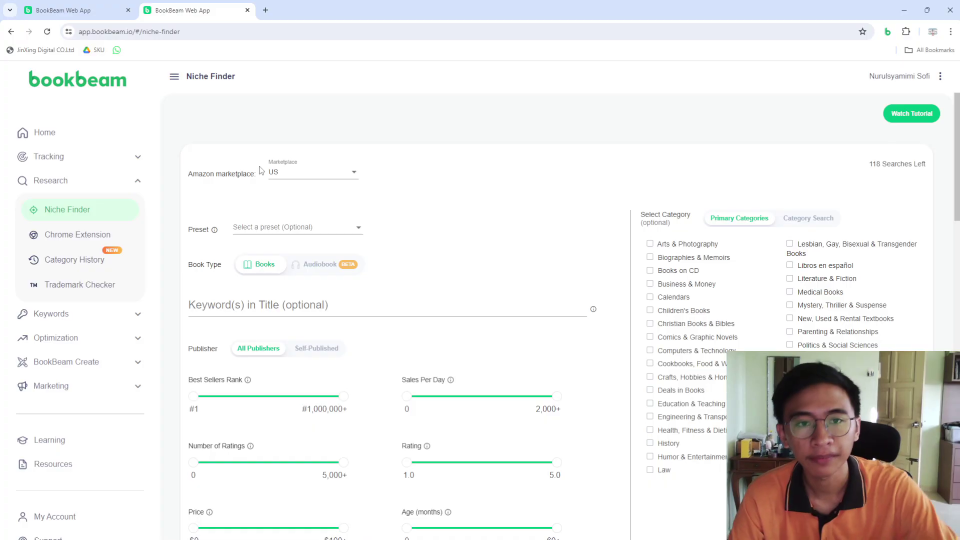
- Review the available Amazon marketplaces in Niche Finder and keep US selected
drag(190, 174, 233, 175)
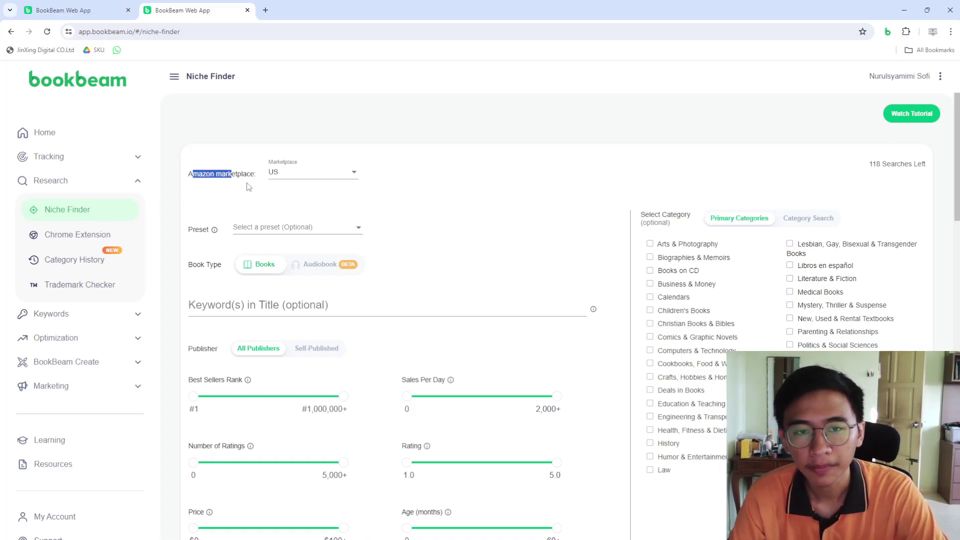
click(318, 182)
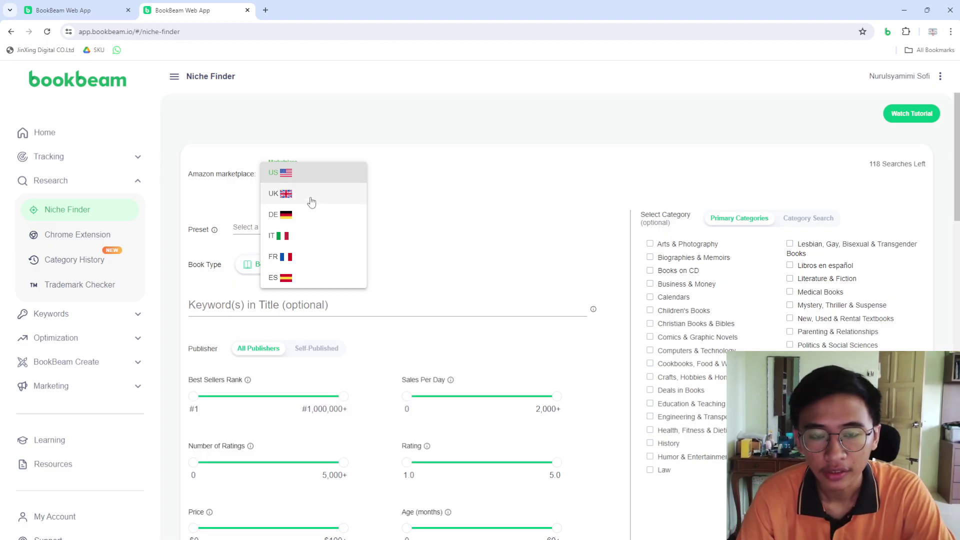
click(337, 178)
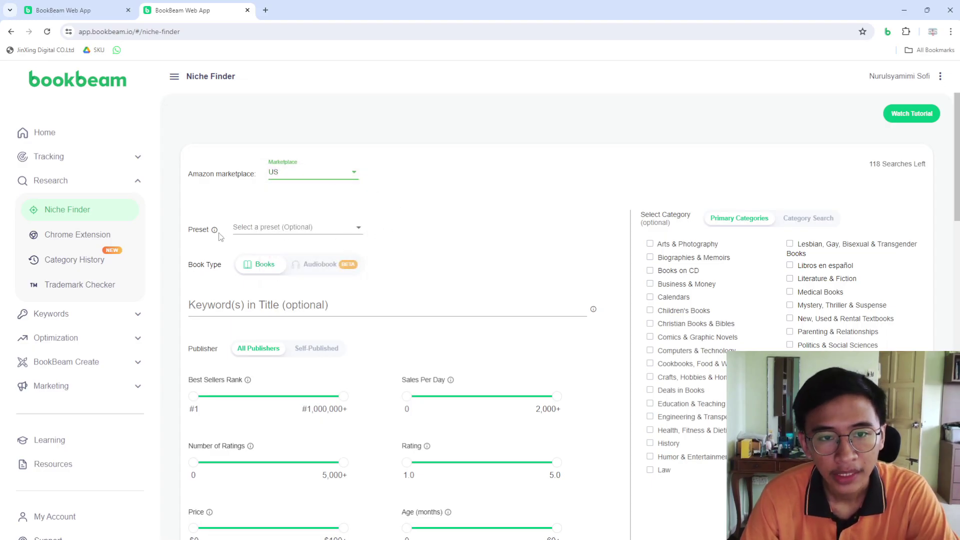
- Look through all the Niche Finder search presets and close the list without choosing one
drag(190, 229, 209, 229)
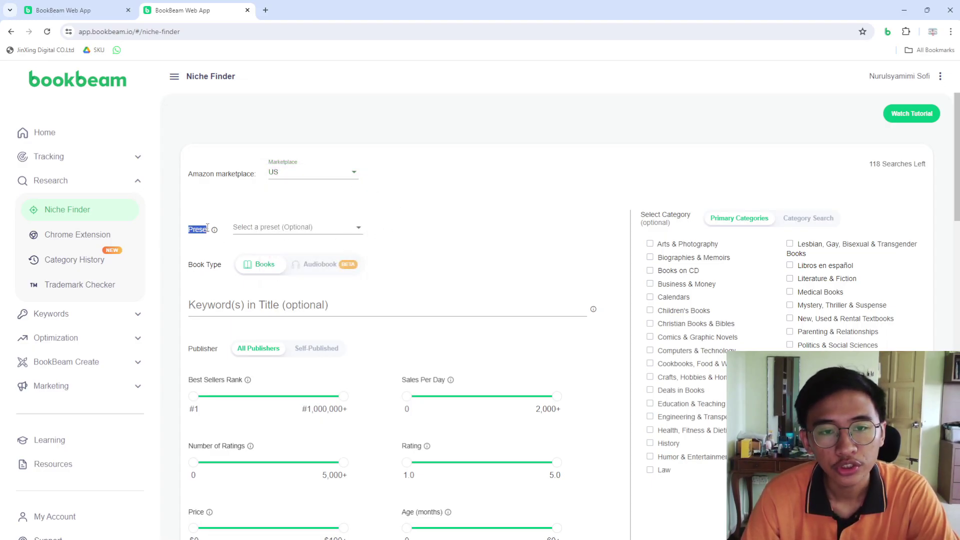
mouse_move(215, 234)
click(280, 228)
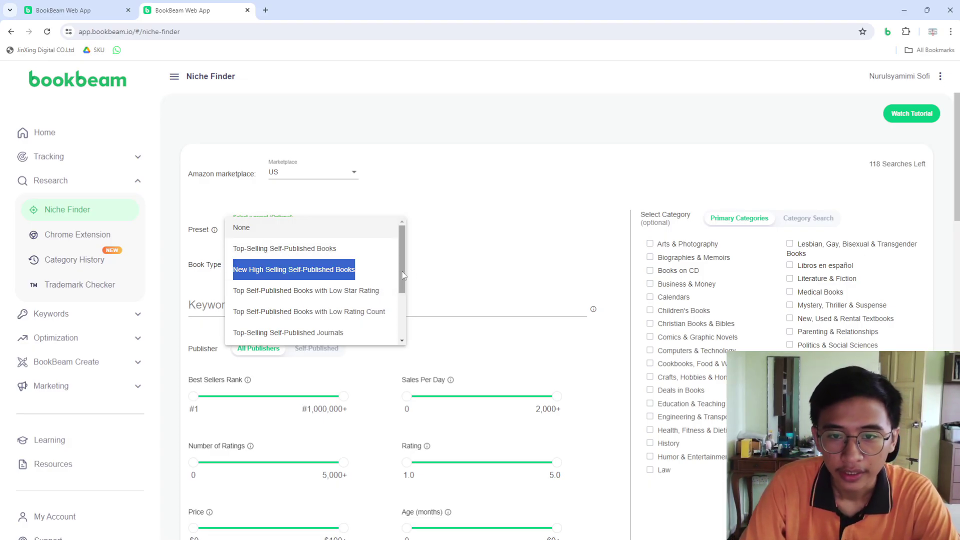
drag(402, 281, 401, 326)
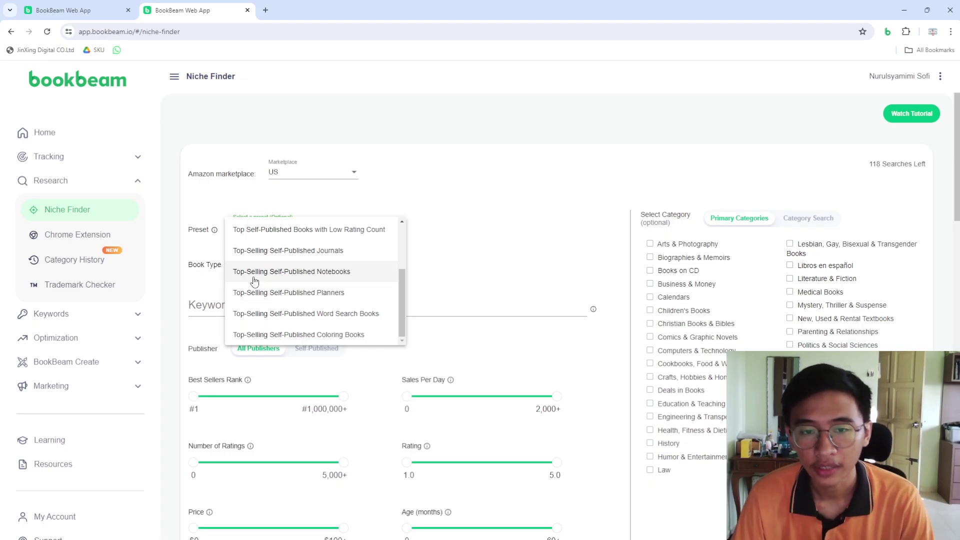
drag(402, 293, 403, 256)
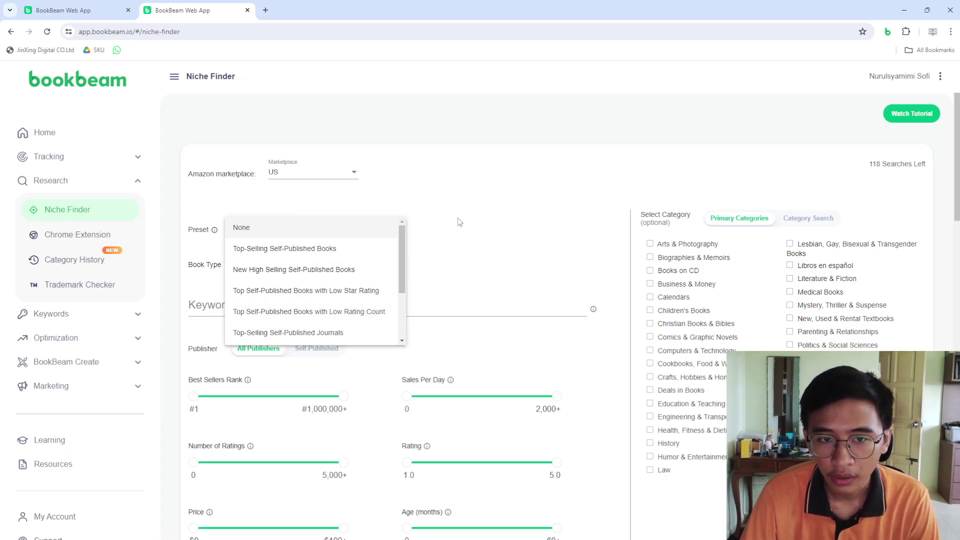
click(421, 264)
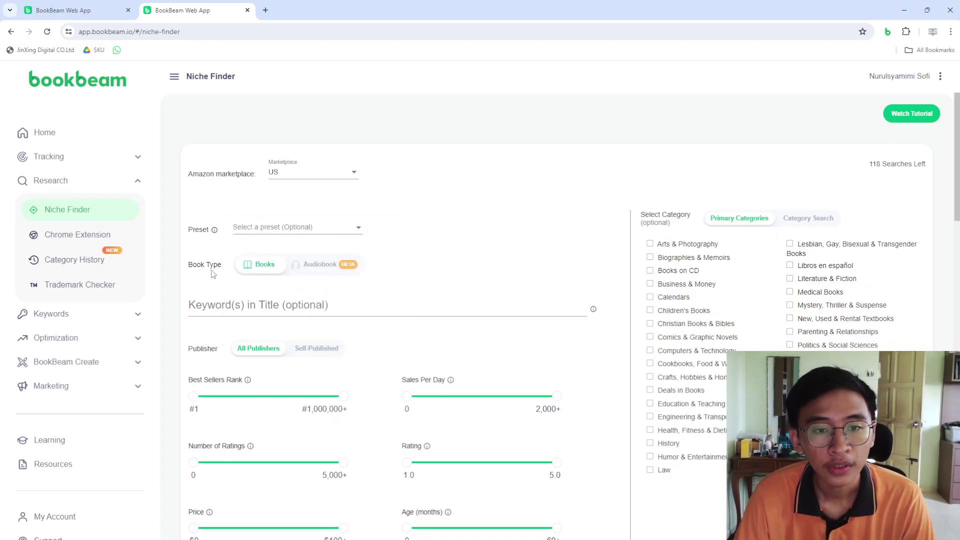
- Switch the book type to Audiobook to compare its filters and set it back to Books
drag(190, 269, 239, 275)
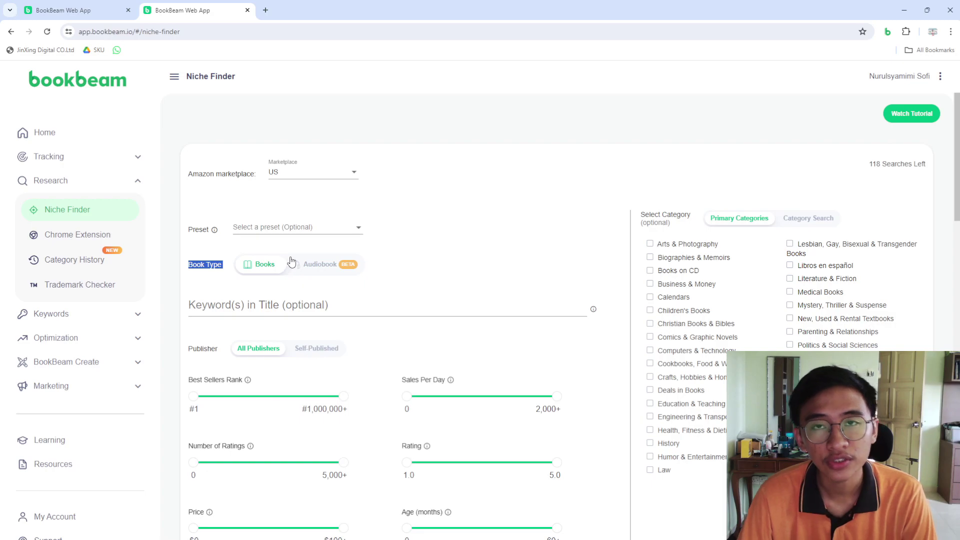
click(311, 269)
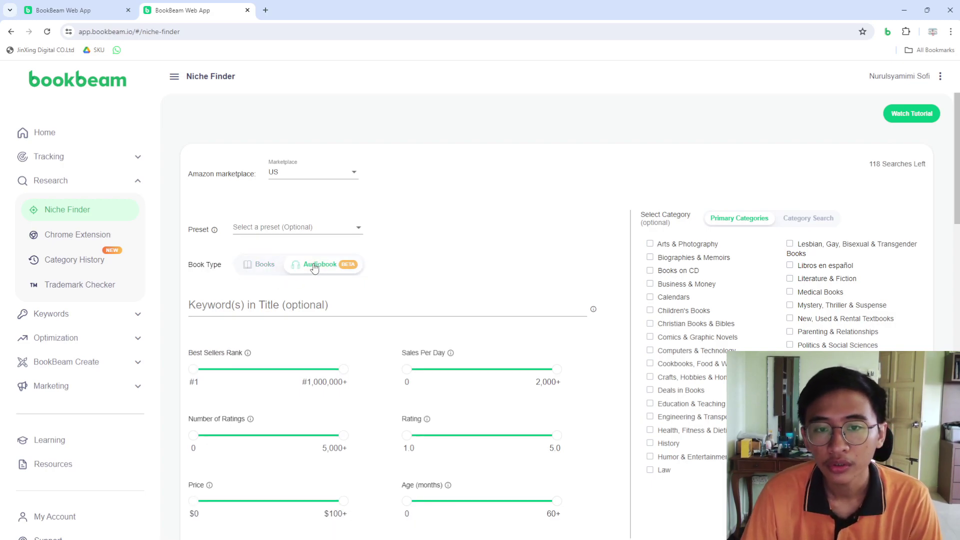
click(258, 267)
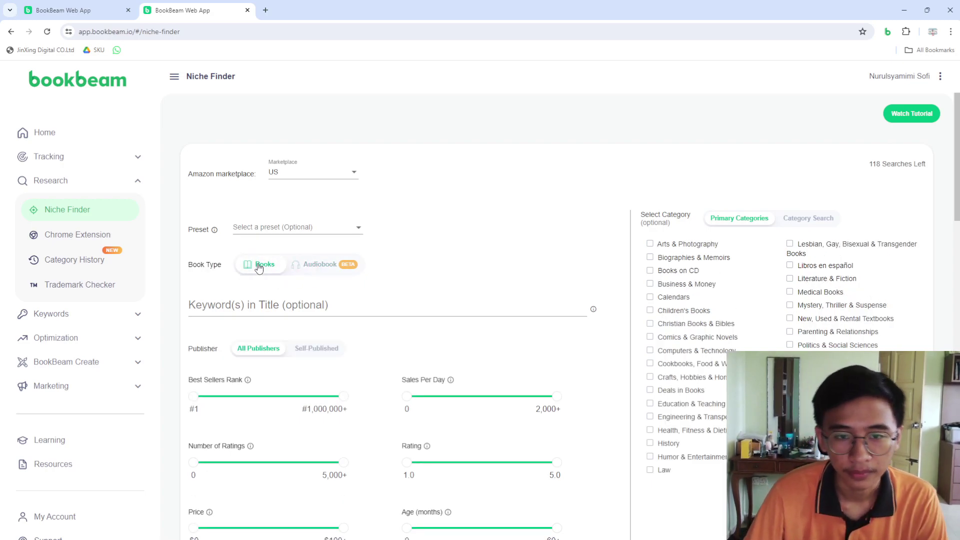
- Enter "coloring books" as the title keyword, then replace it with a word search keyword
click(268, 310)
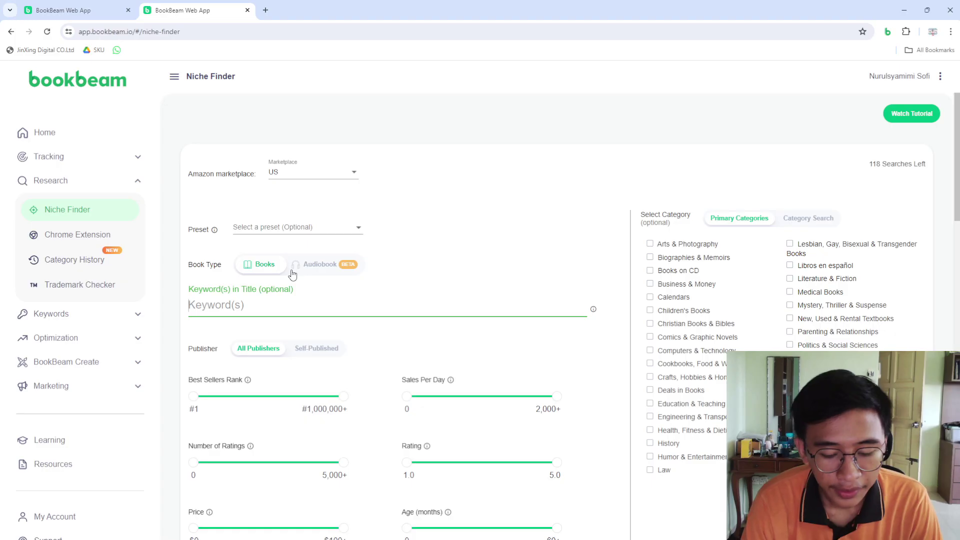
text(coloring bbo)
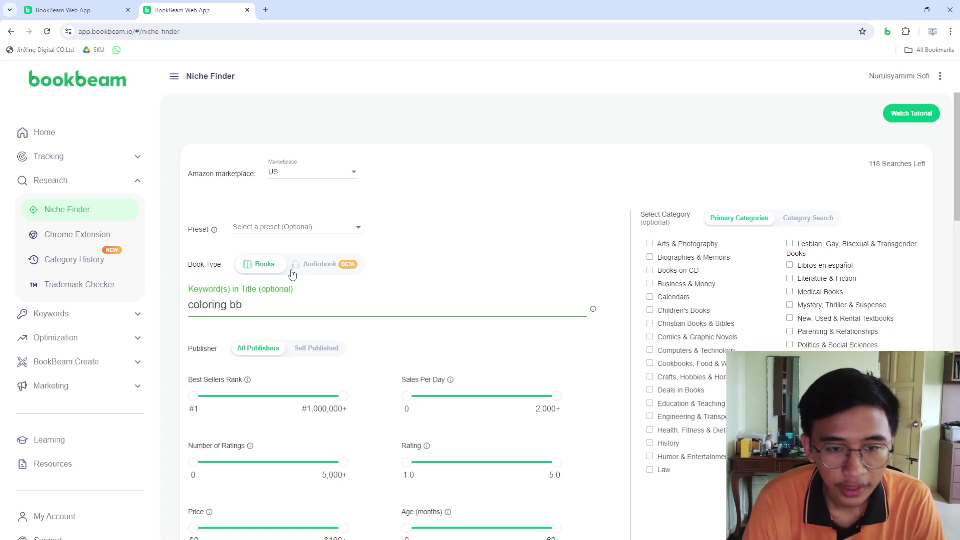
text(oks)
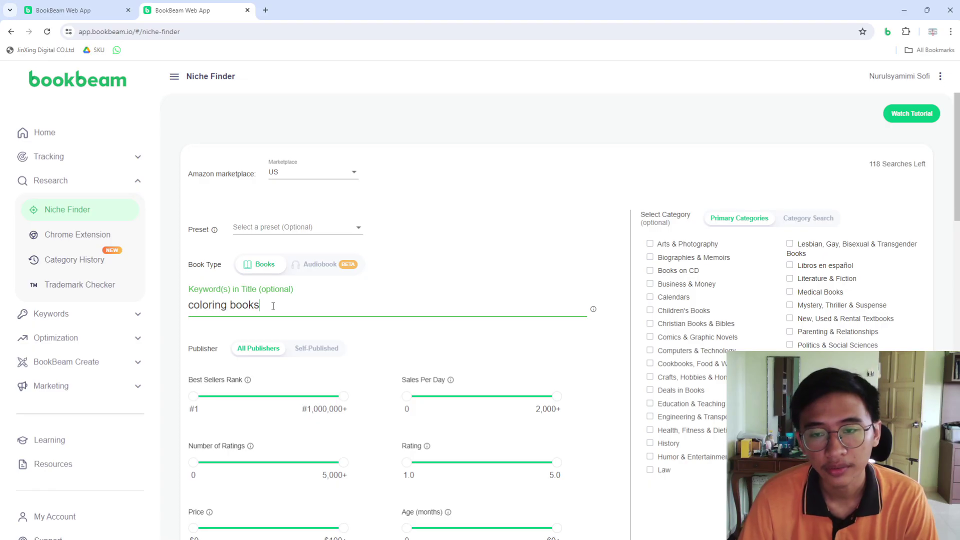
drag(274, 306, 170, 298)
text(Wi)
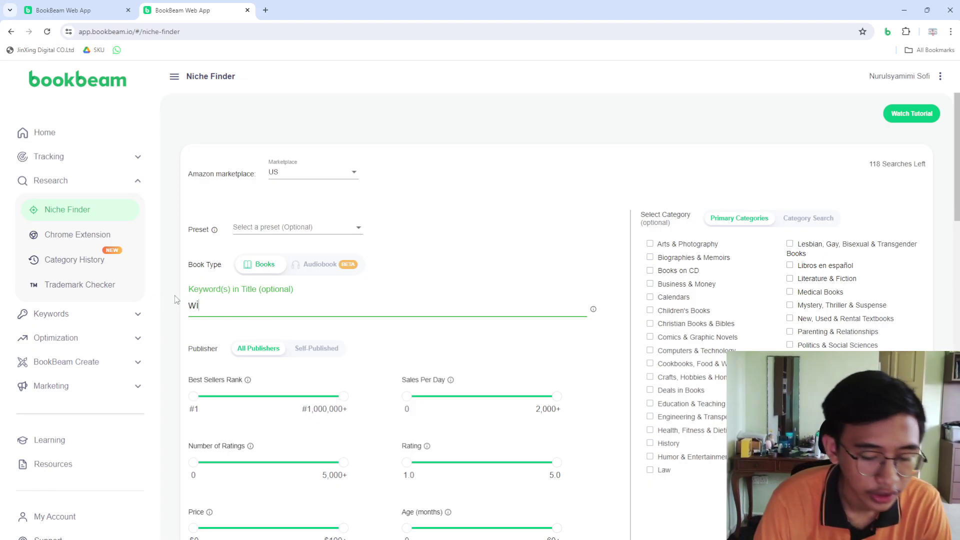
key(BackSpace)
text(ord seac)
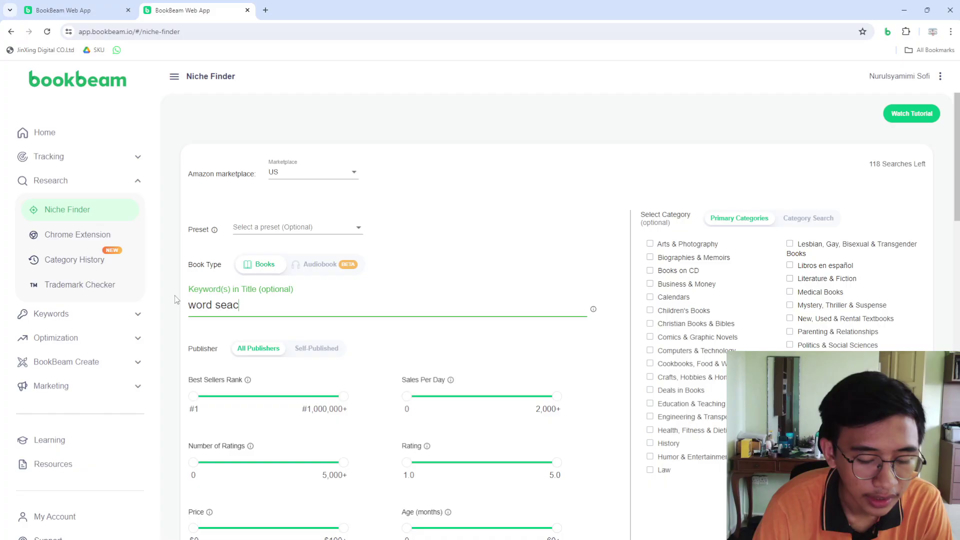
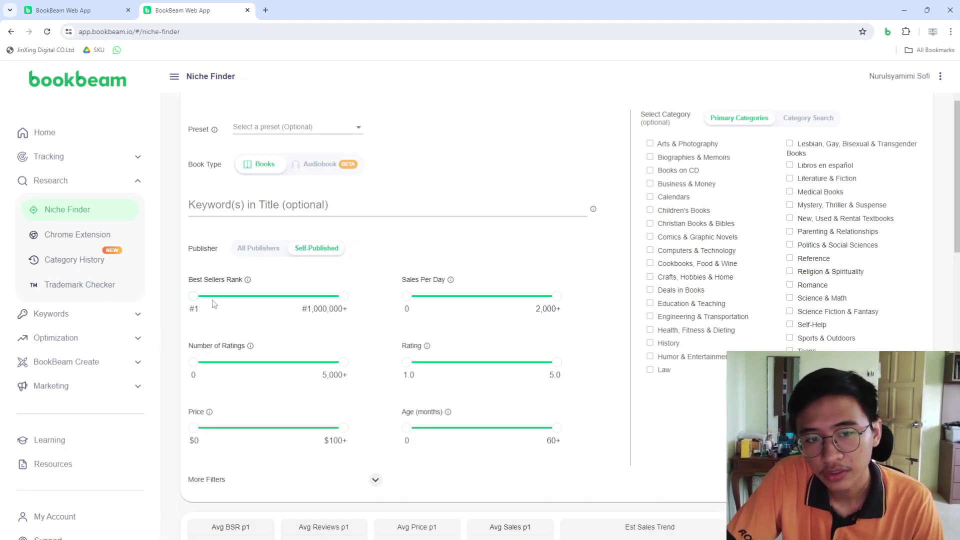
- Try the range filters for Best Sellers Rank, number of ratings, price, sales per day and rating, leaving each at its full range
click(193, 296)
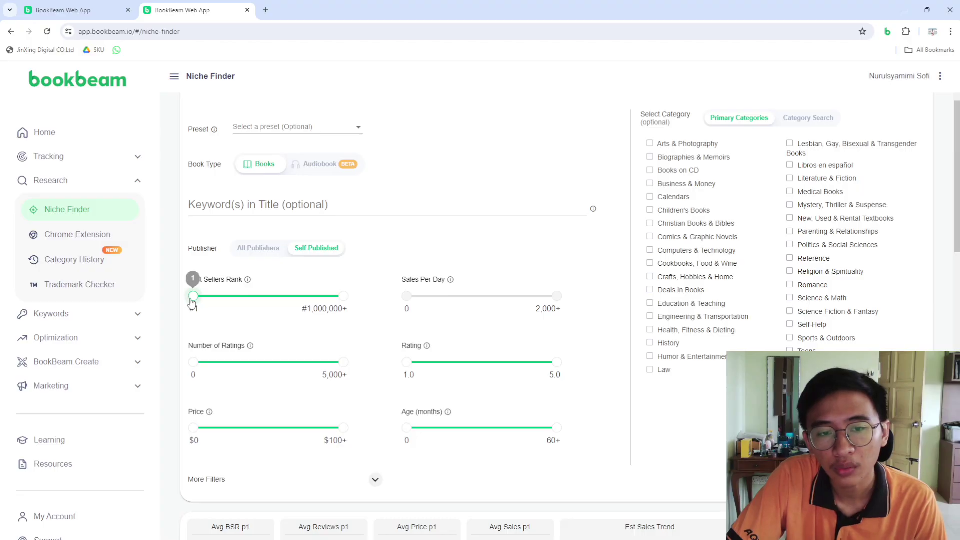
drag(345, 298, 368, 303)
mouse_move(344, 362)
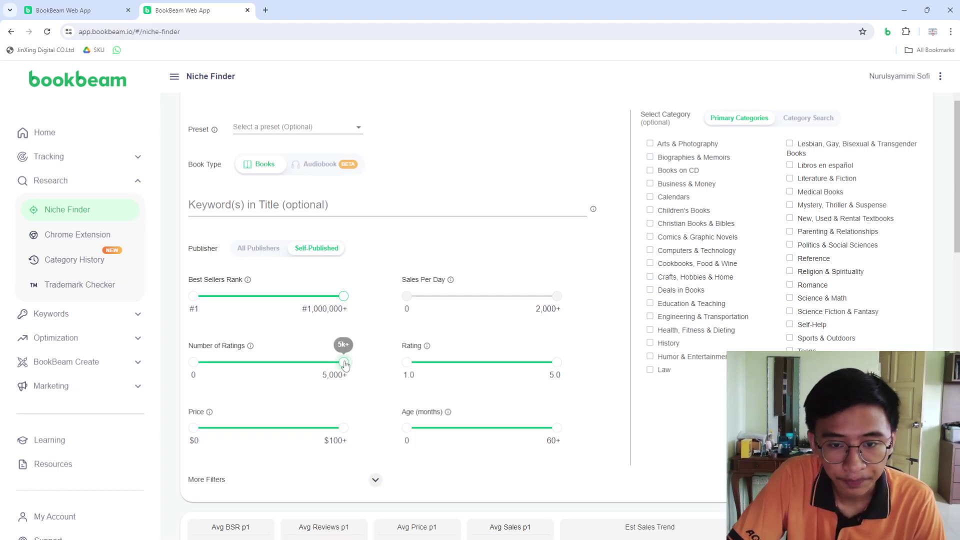
mouse_move(344, 365)
mouse_down()
mouse_move(227, 371)
mouse_move(344, 368)
mouse_up()
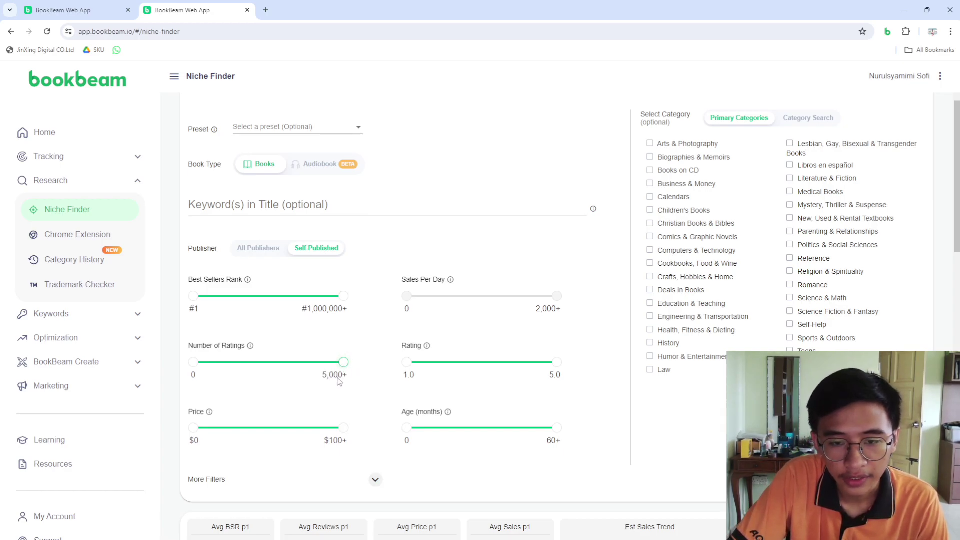
mouse_move(341, 429)
mouse_down()
mouse_move(226, 439)
mouse_move(352, 435)
mouse_up()
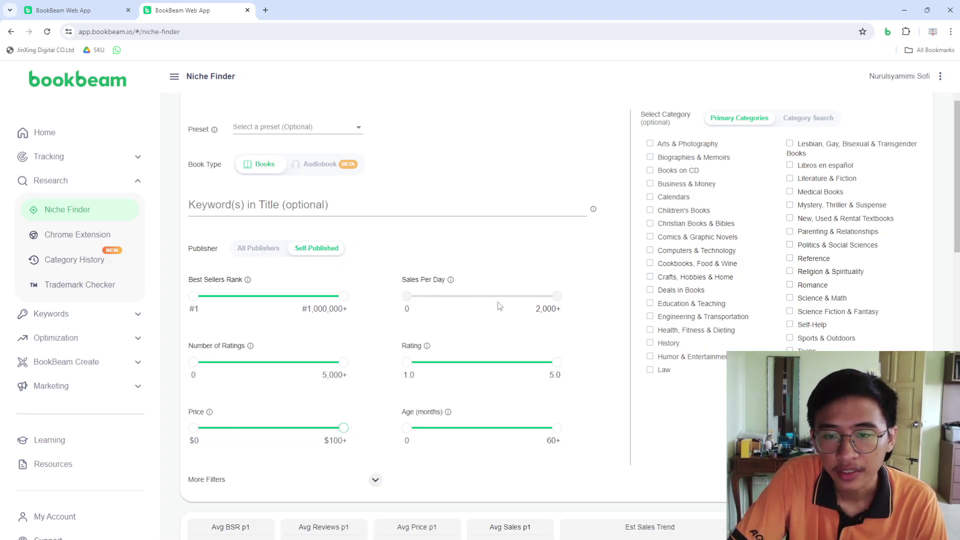
click(557, 296)
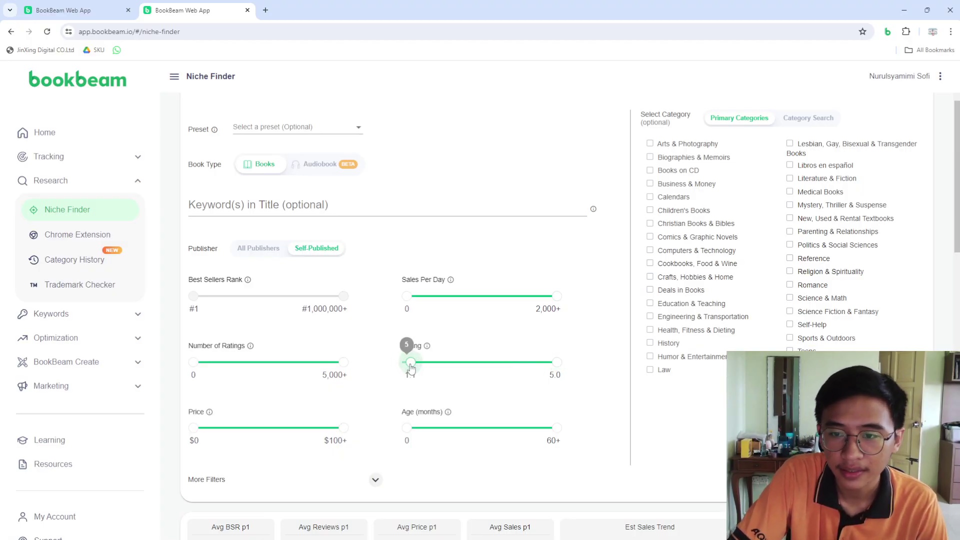
drag(408, 362, 379, 372)
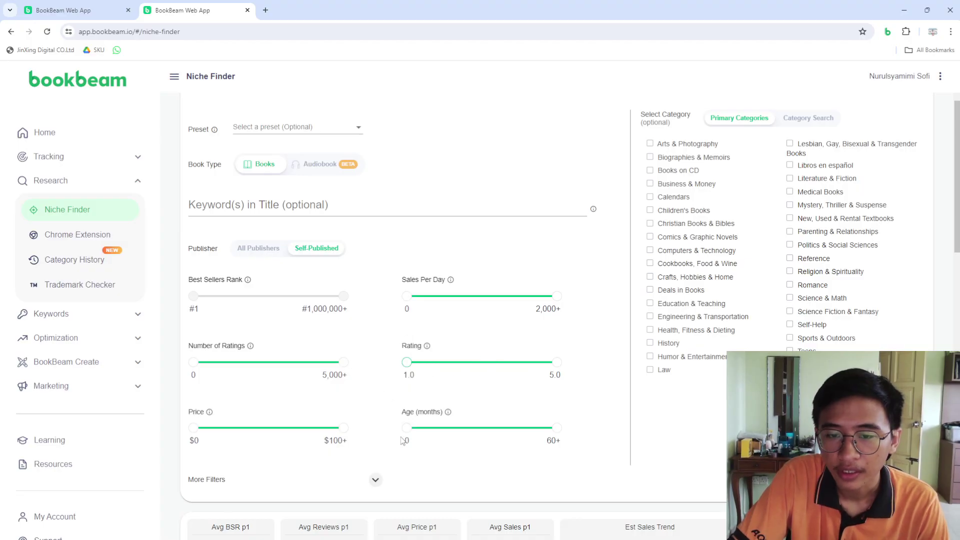
mouse_move(407, 429)
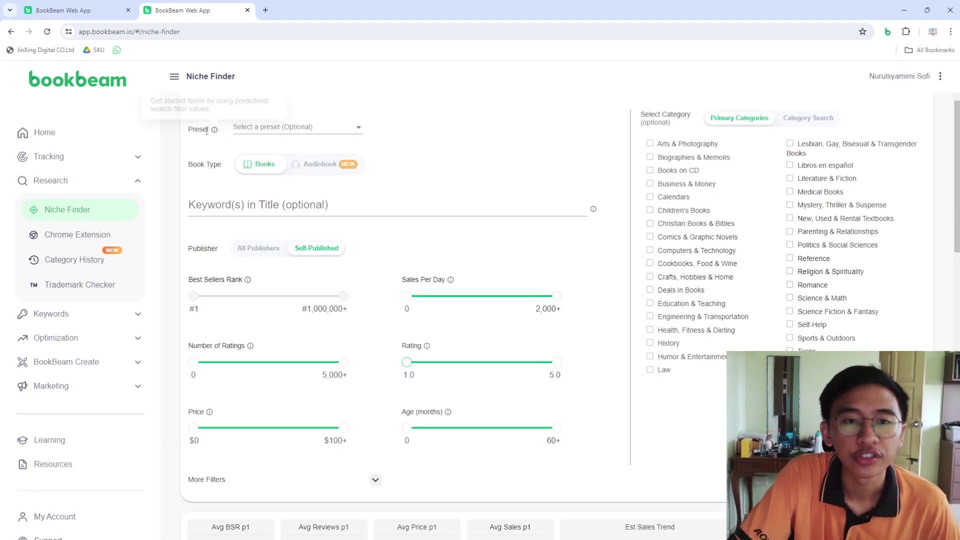
- Apply the preset Top Self-Published Books with Low Rating Count to the search
click(316, 131)
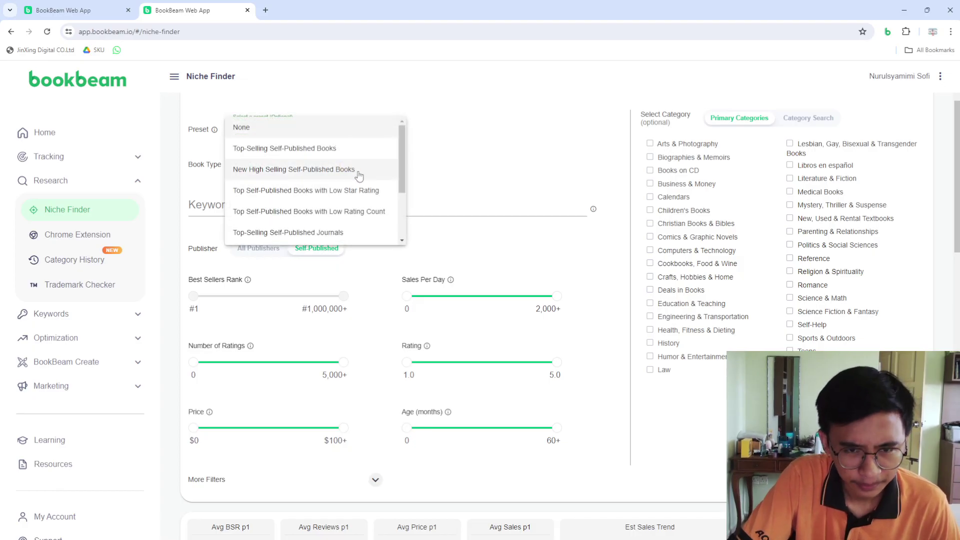
scroll(358, 180, down, 1)
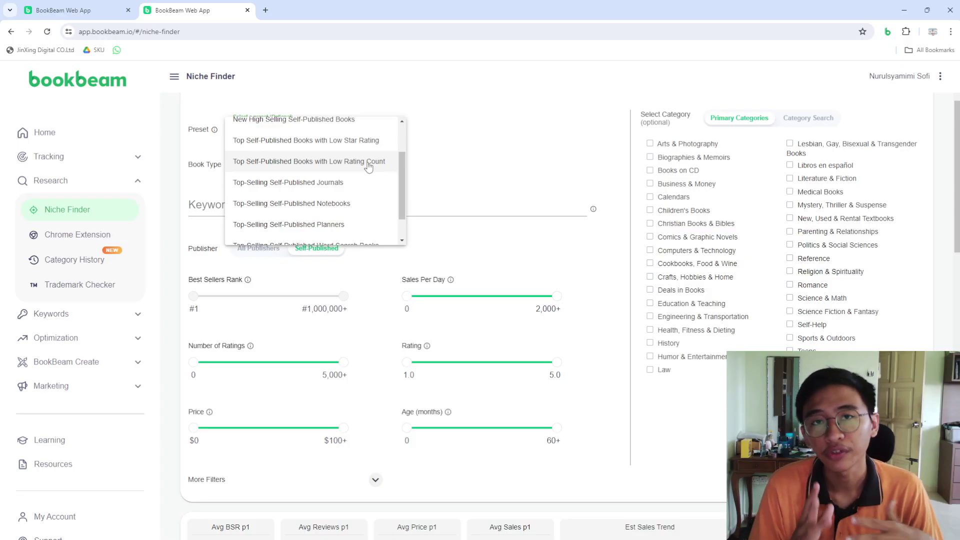
click(293, 168)
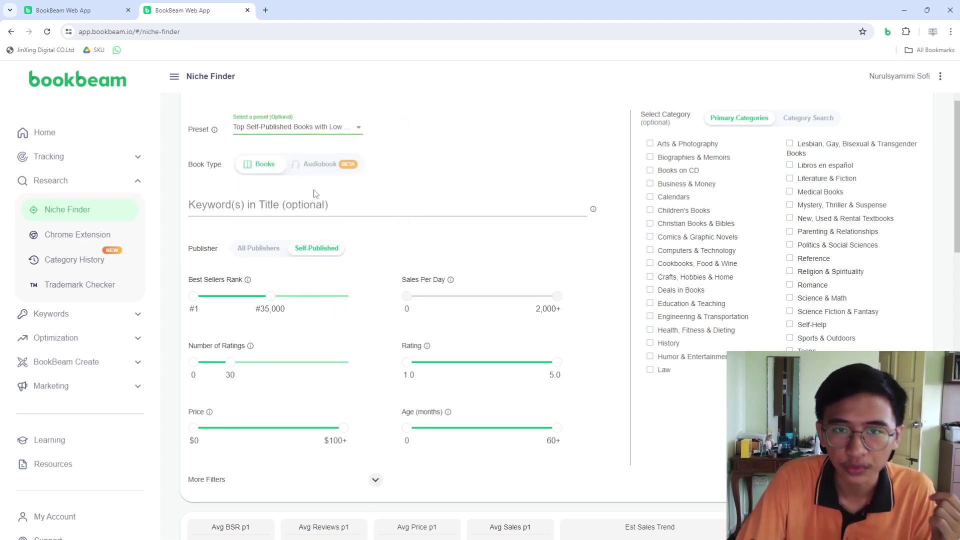
click(351, 129)
click(352, 129)
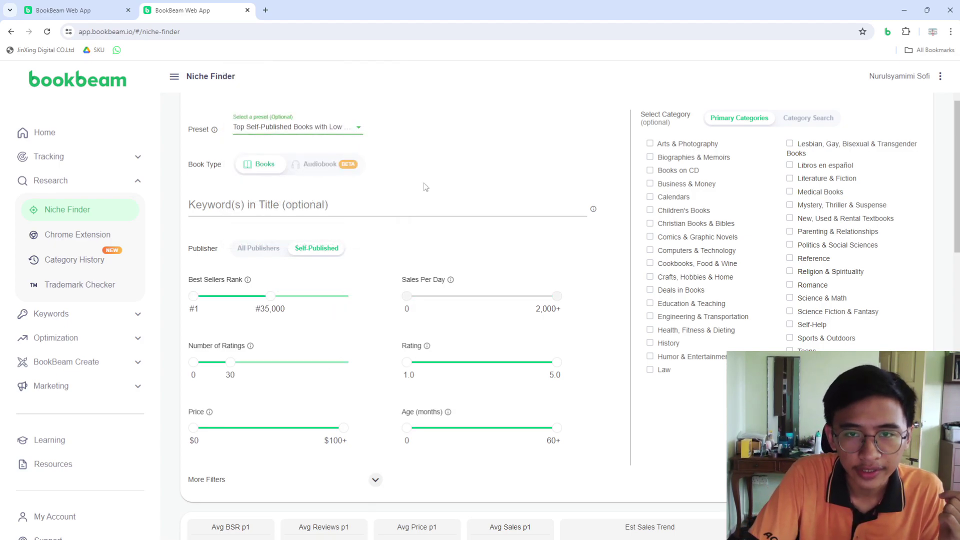
click(348, 131)
click(343, 127)
- Check the filter values filled in by the preset and run the book search
scroll(421, 174, down, 3)
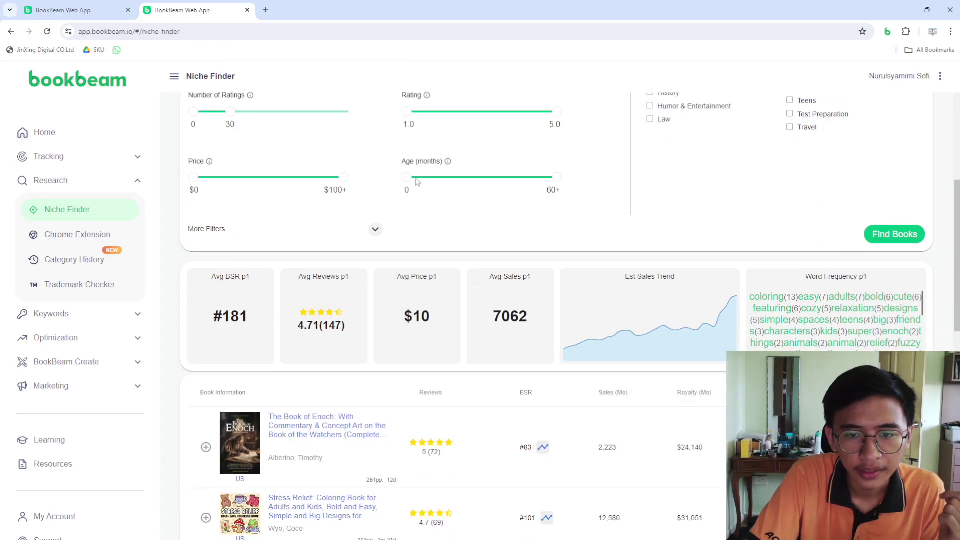
scroll(411, 181, up, 2)
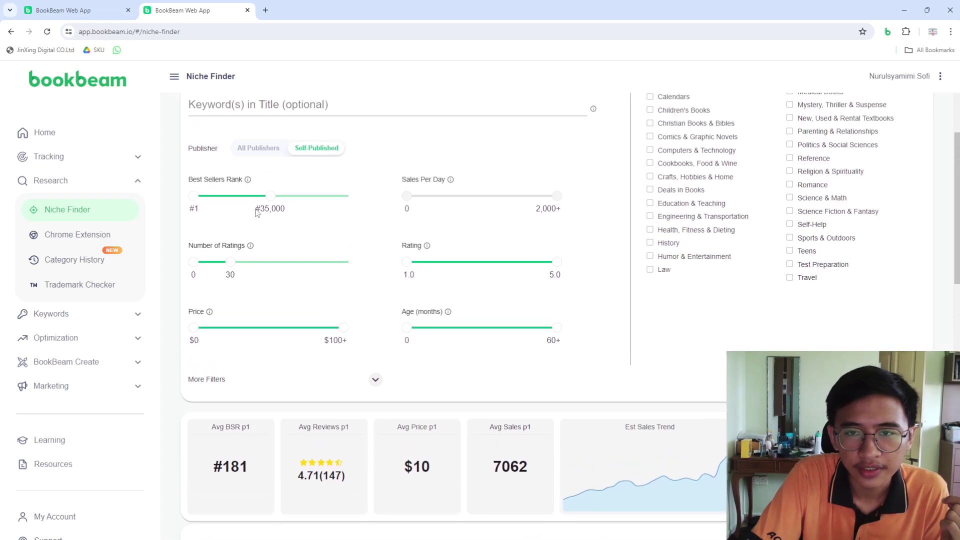
mouse_move(270, 196)
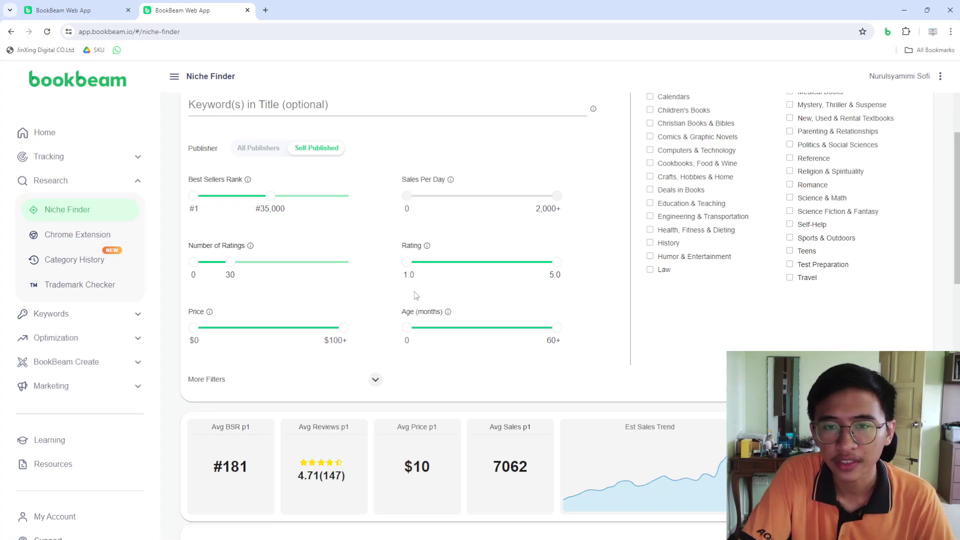
scroll(417, 265, down, 3)
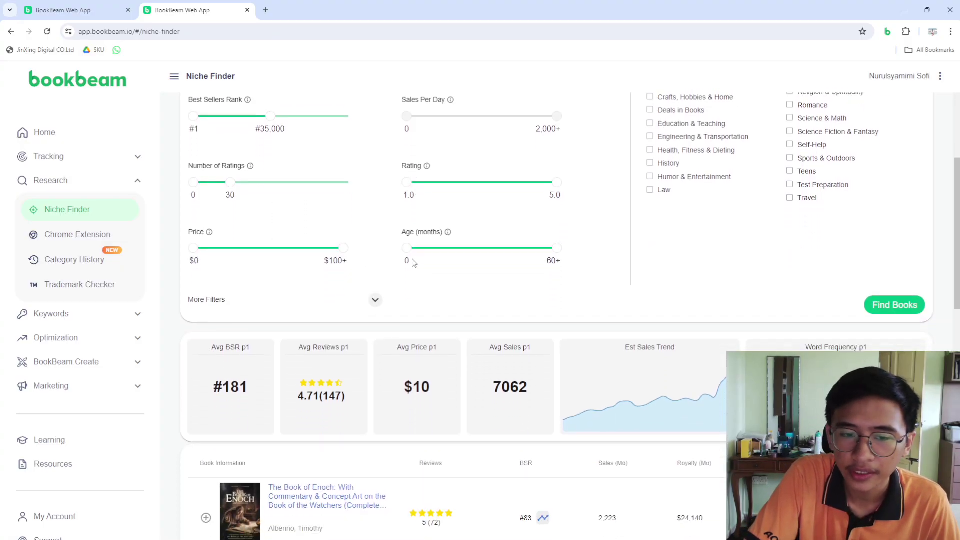
scroll(770, 276, up, 2)
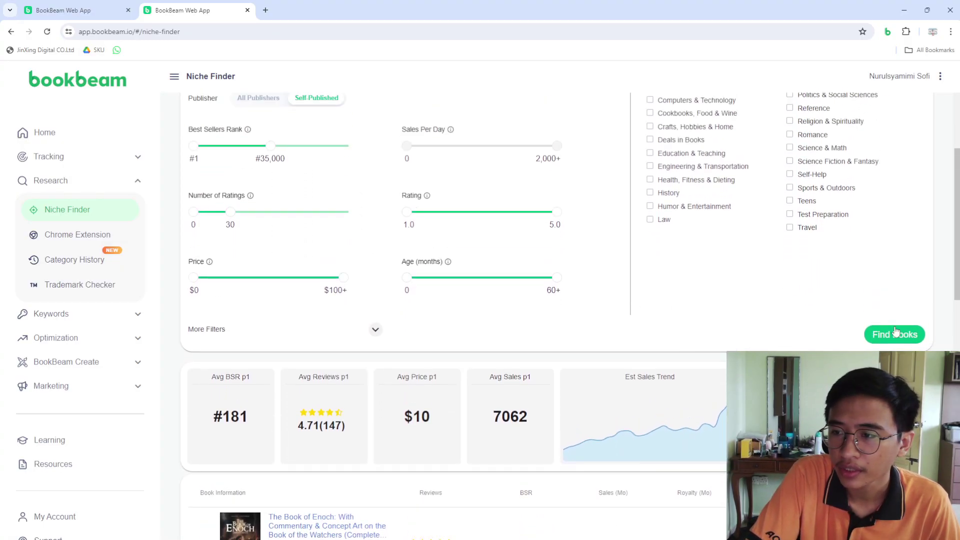
scroll(895, 332, down, 3)
click(885, 189)
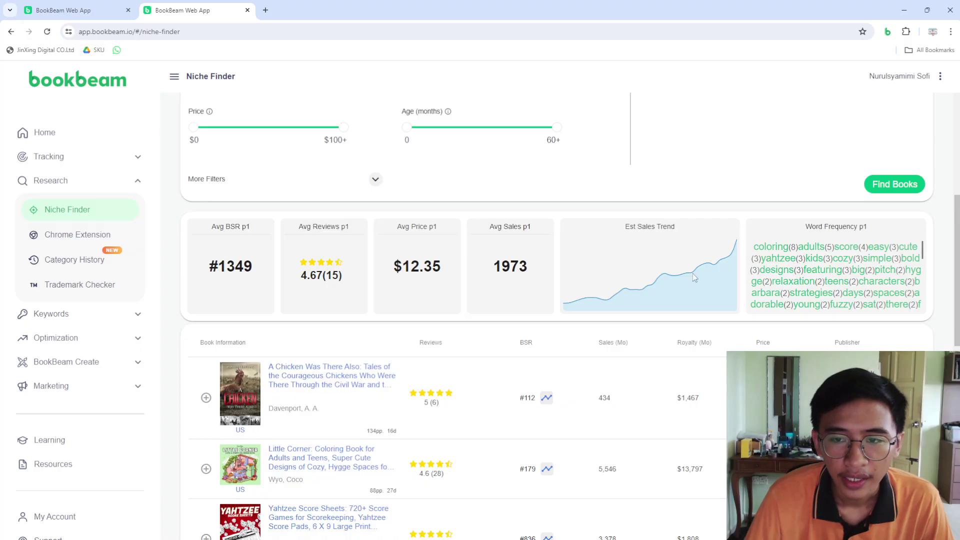
- Look through the found books, comparing their titles, reviews, BSR, monthly sales and publishers
scroll(436, 355, down, 4)
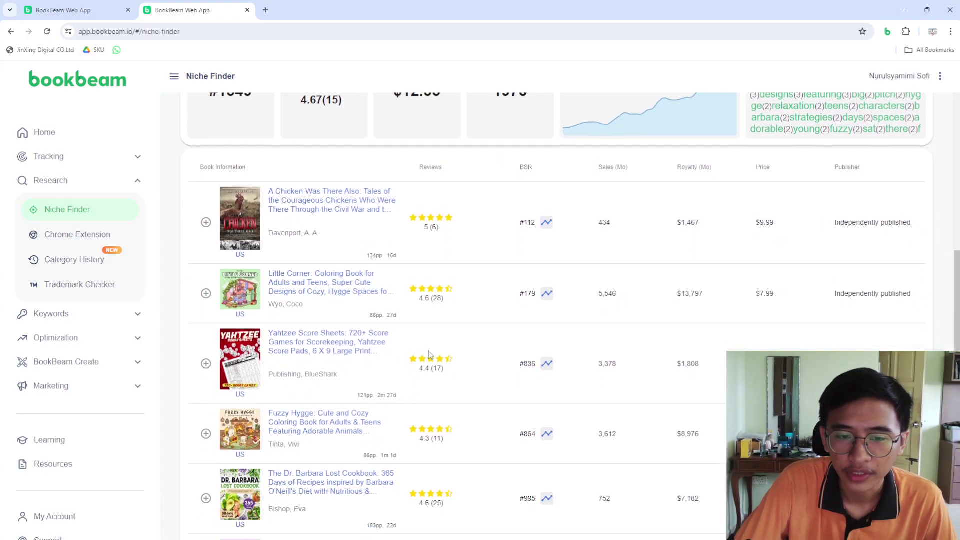
scroll(430, 354, down, 1)
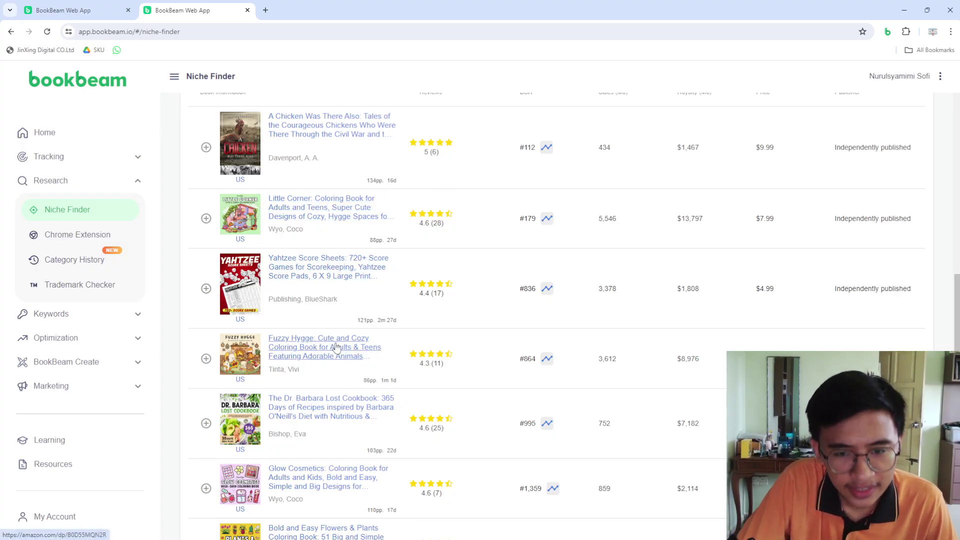
scroll(338, 345, down, 1)
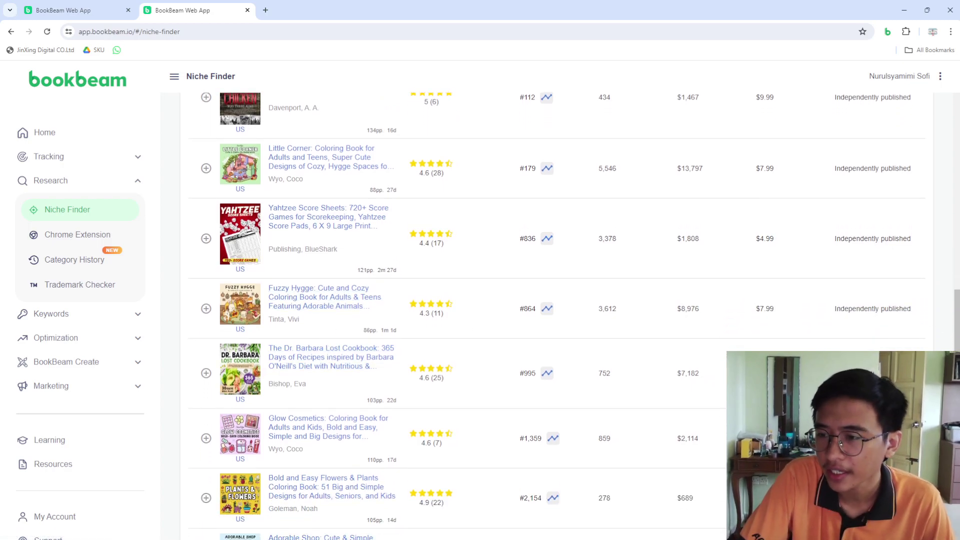
scroll(338, 345, up, 8)
scroll(557, 315, down, 7)
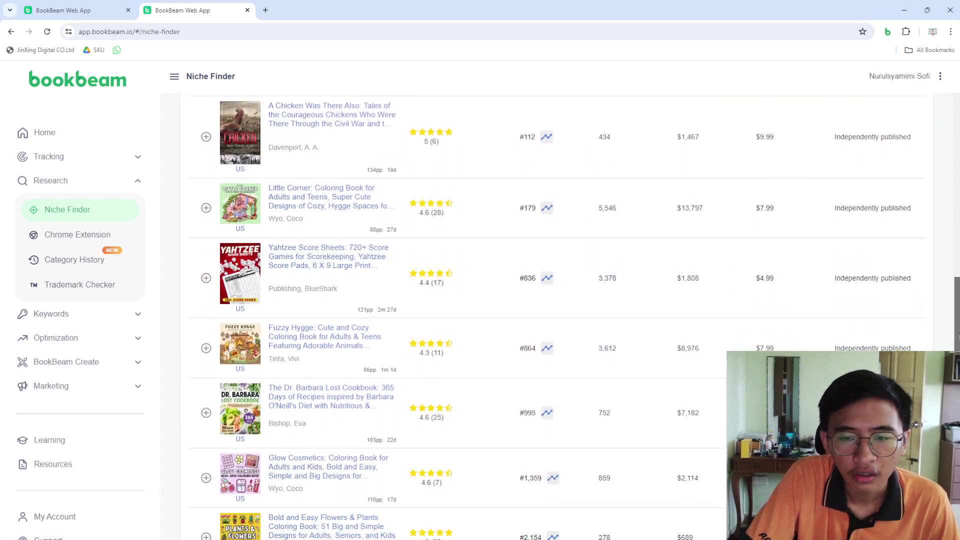
scroll(556, 315, up, 1)
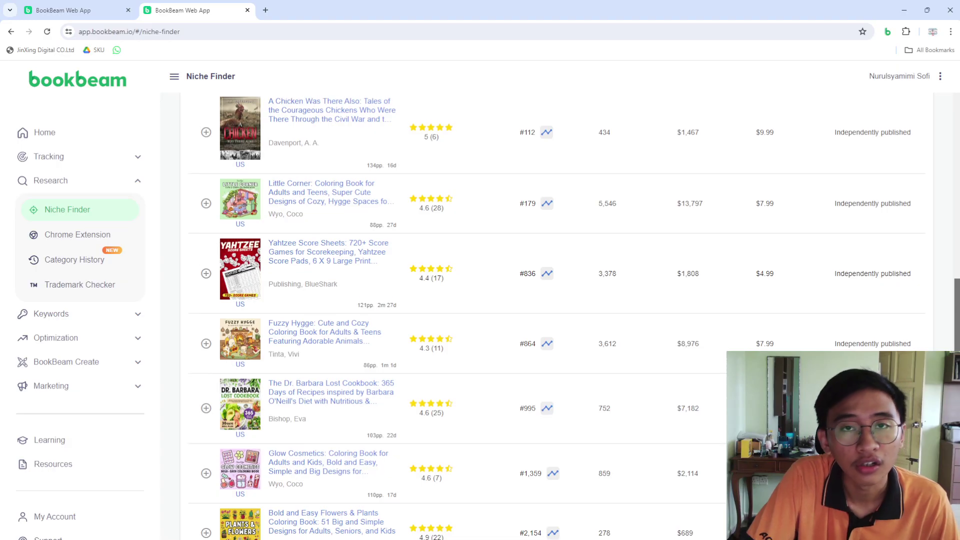
scroll(556, 315, up, 1)
scroll(557, 315, up, 2)
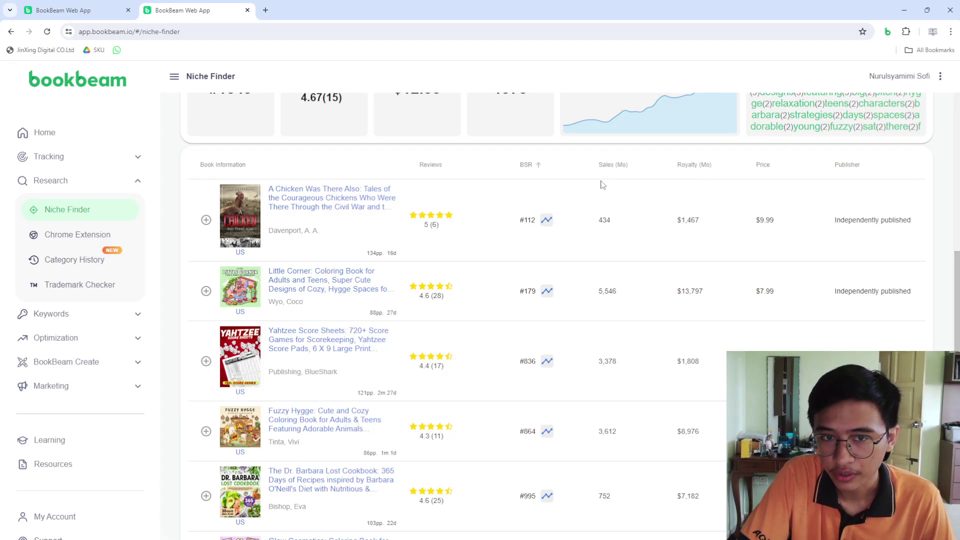
- Examine the monthly sales column, highlighting the sales figure of the Little Corner coloring book
drag(600, 167, 627, 168)
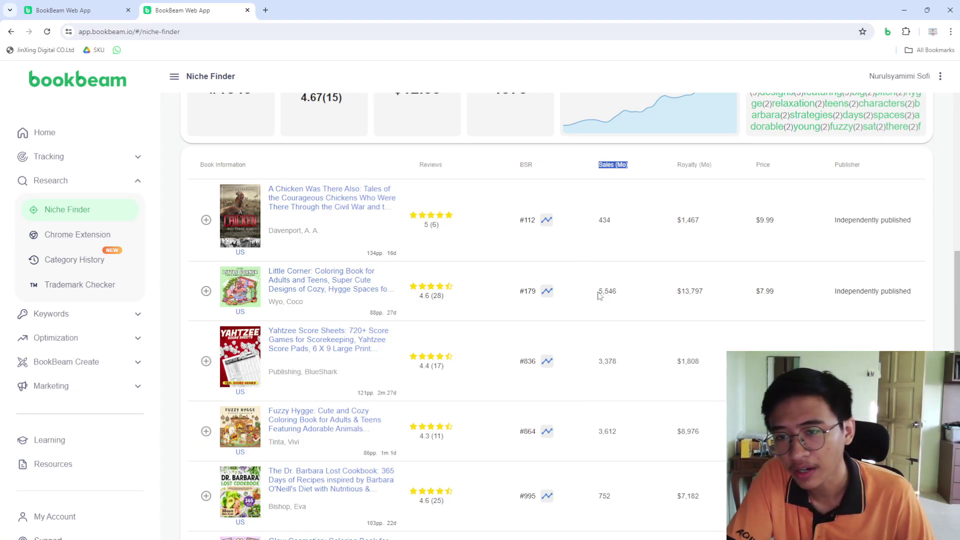
drag(603, 292, 620, 296)
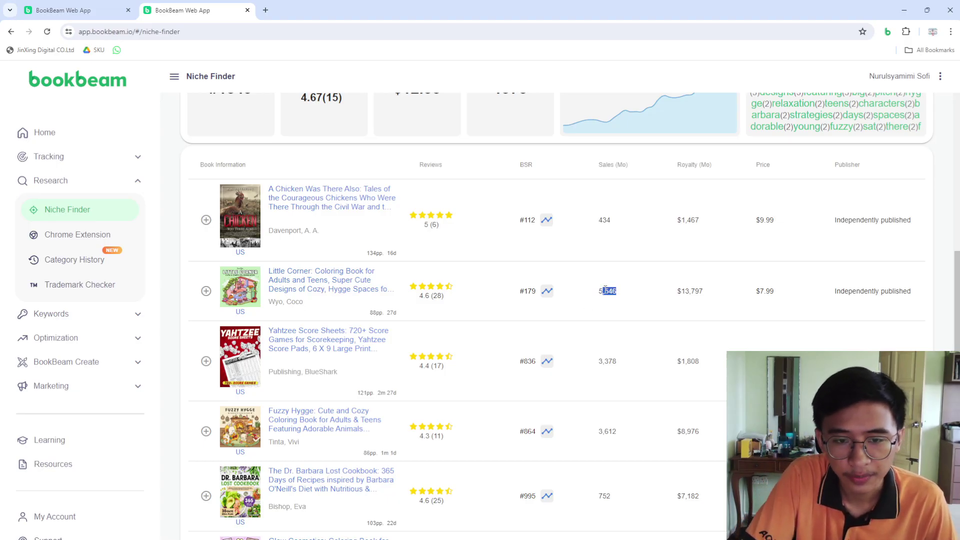
scroll(603, 292, down, 1)
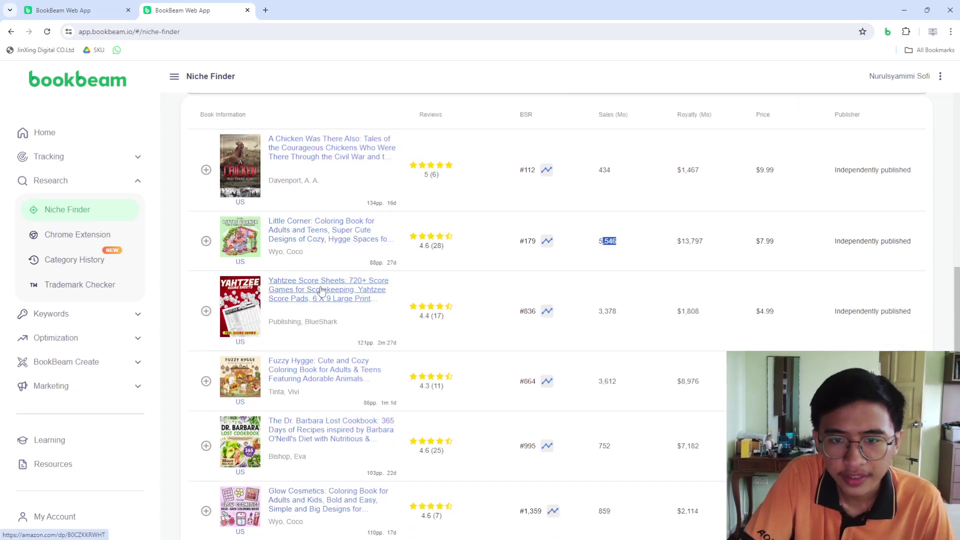
- Examine the Yahtzee Score Sheets entry, highlighting its review count and its publisher
double_click(435, 317)
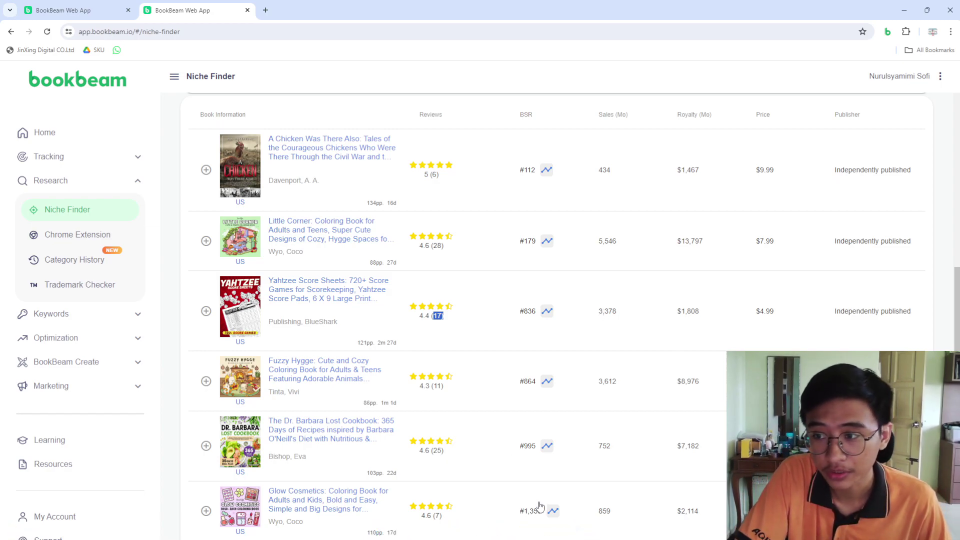
click(568, 278)
scroll(568, 279, up, 1)
scroll(570, 272, down, 1)
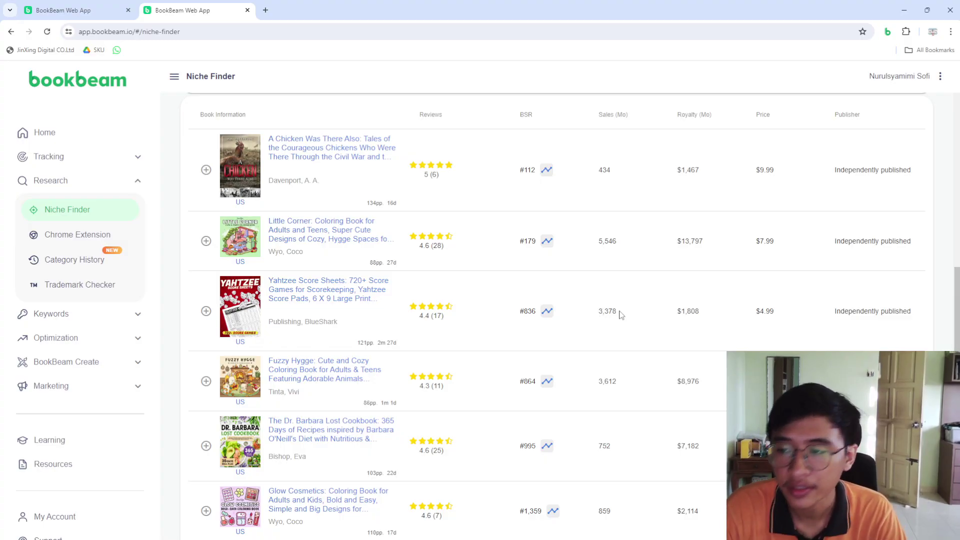
drag(831, 316, 948, 316)
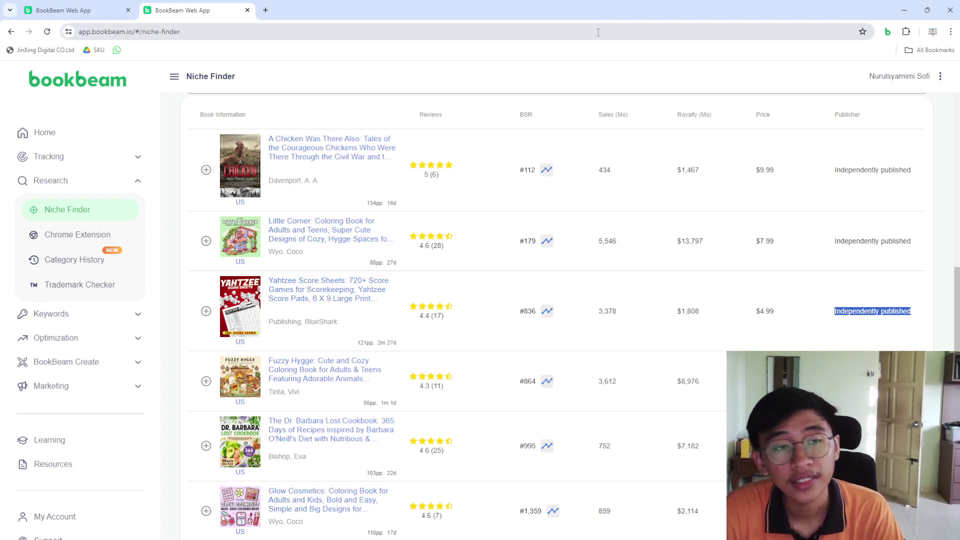
- Open the Keyword Research Tool in the other BookBeam browser tab, ready for a seed keyword
click(34, 4)
click(38, 213)
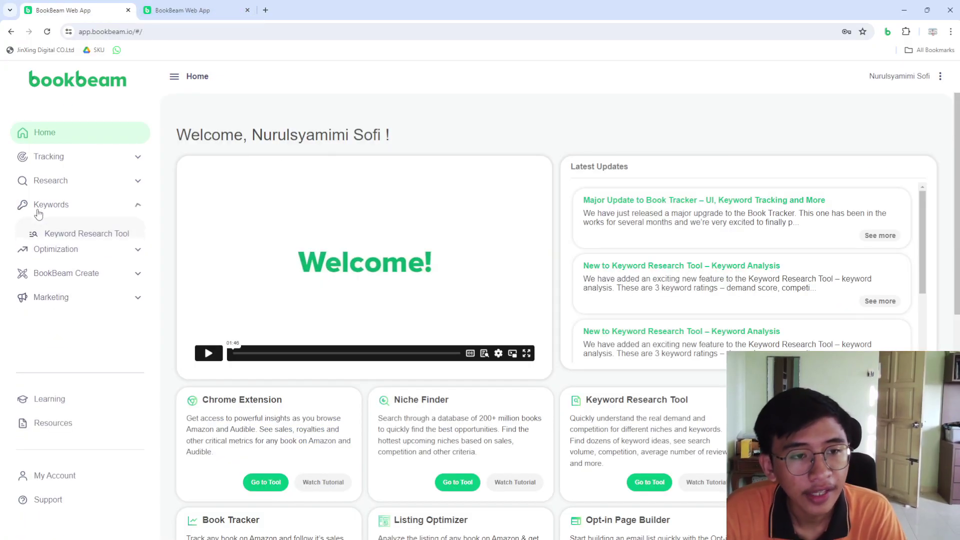
click(57, 238)
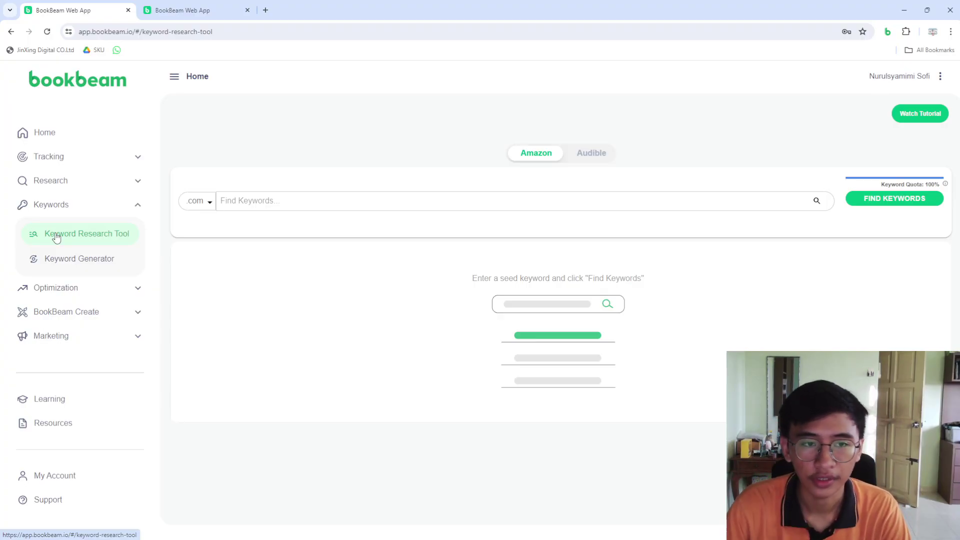
click(265, 203)
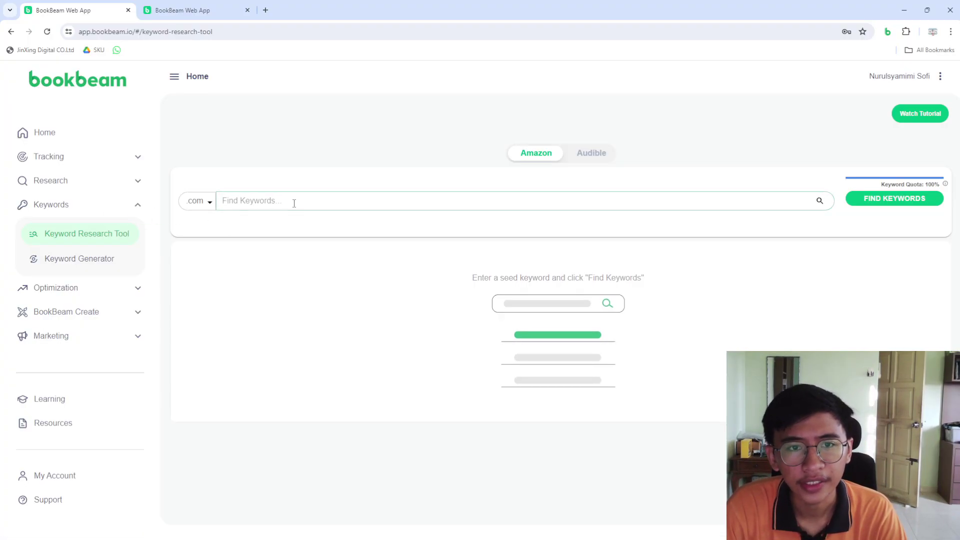
- Copy the phrase "Yahtzee Score Sheets" from the book's title in the Niche Finder results
key(ctrl+Tab)
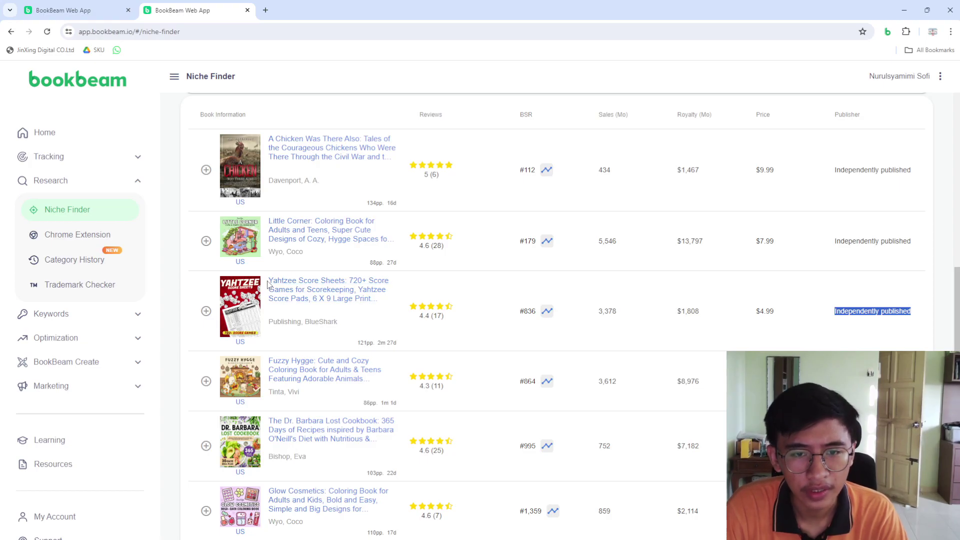
drag(268, 285, 345, 285)
key(ctrl+c)
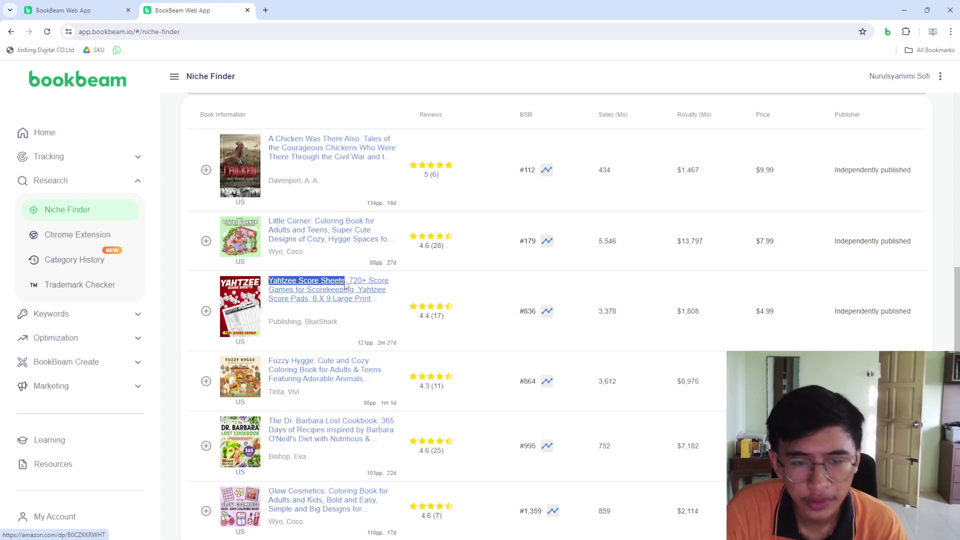
- Search the Keyword Research Tool for keywords related to "Yahtzee Score Sheets" on Amazon .com
click(77, 5)
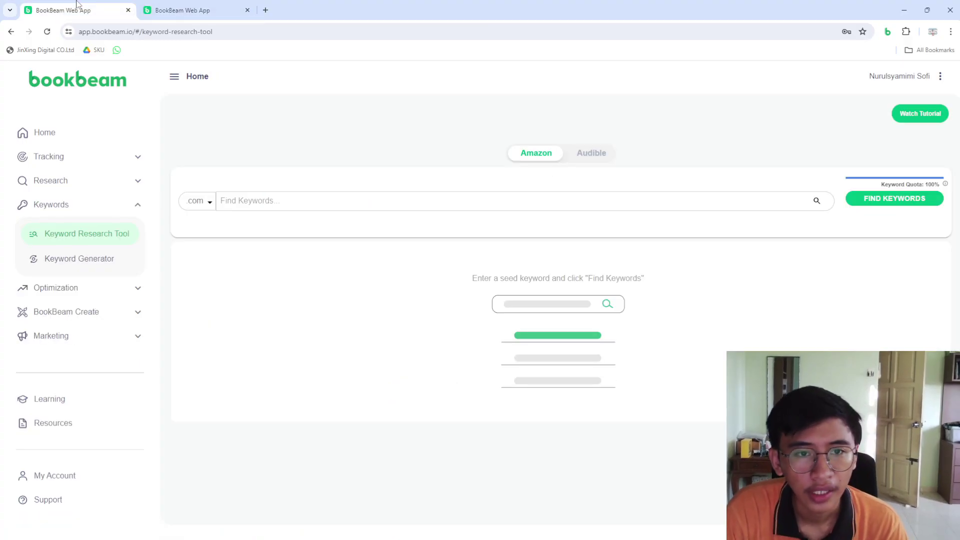
click(266, 205)
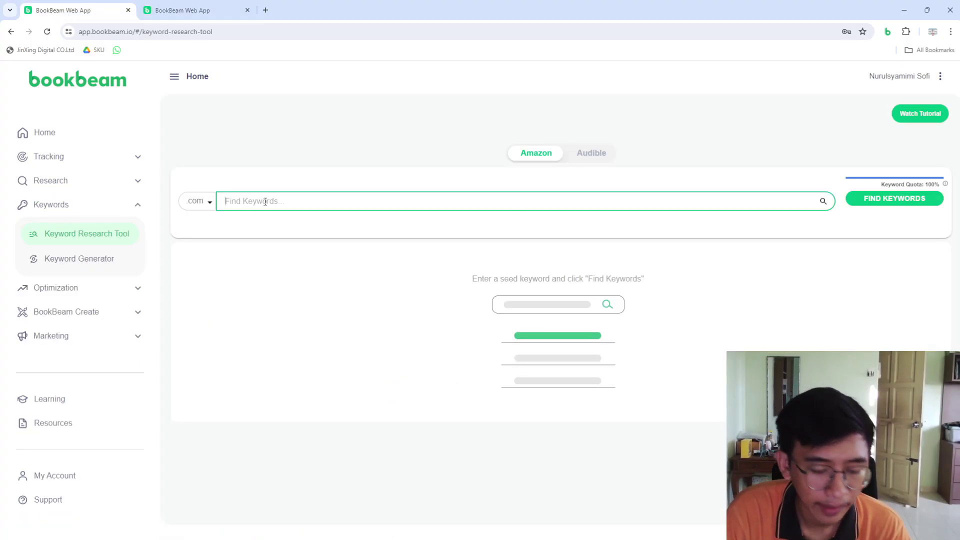
key(ctrl+v)
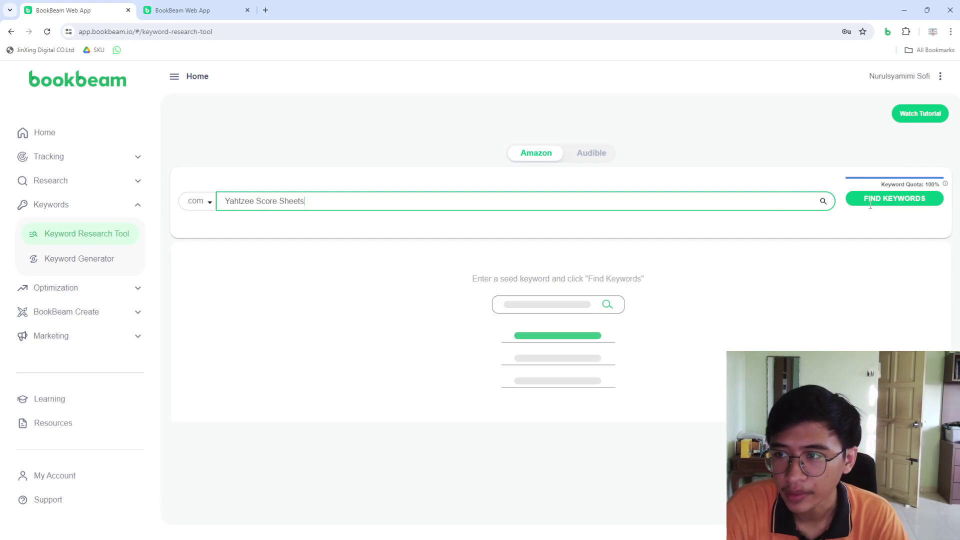
click(900, 198)
- Examine the summary for "Yahtzee Score Sheets", highlighting its search volume and competition figures
scroll(621, 184, down, 2)
scroll(621, 184, up, 1)
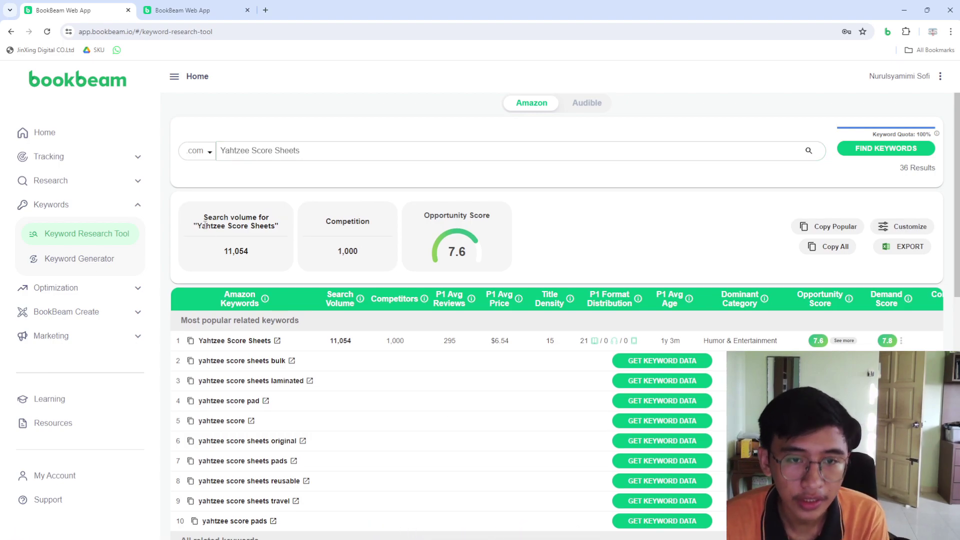
drag(205, 225, 247, 217)
double_click(236, 251)
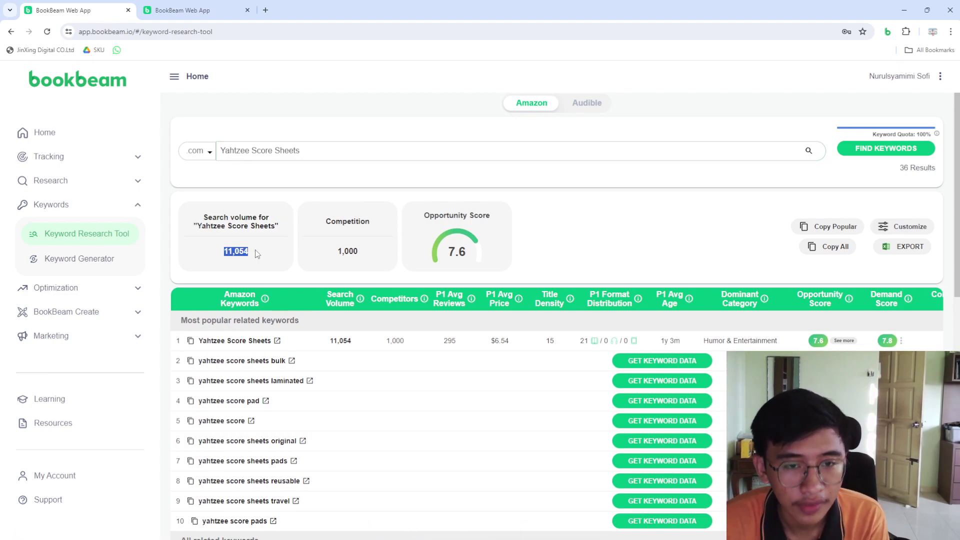
double_click(328, 220)
double_click(347, 251)
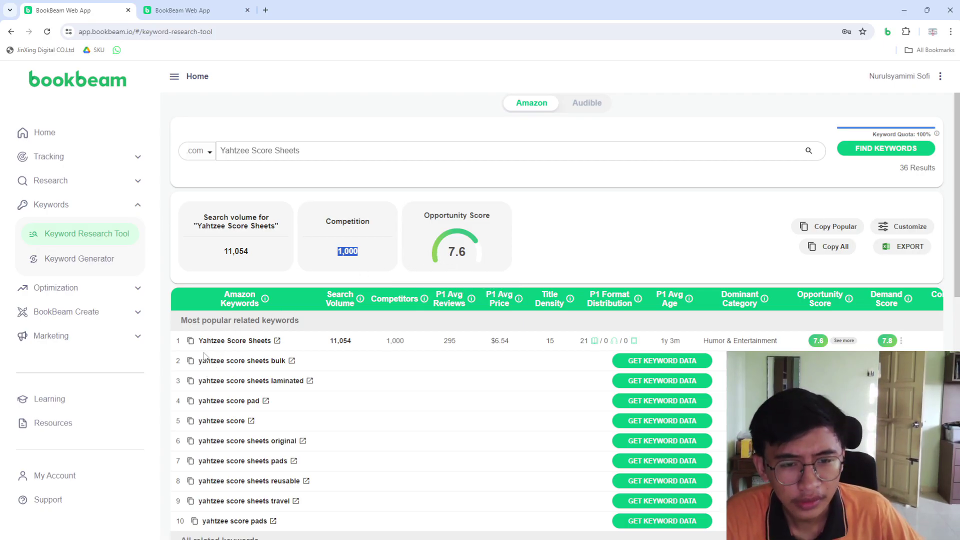
- Examine the Yahtzee Score Sheets keyword row, covering search volume, competitors, average price, dominant category and opportunity score rating
click(331, 299)
double_click(338, 341)
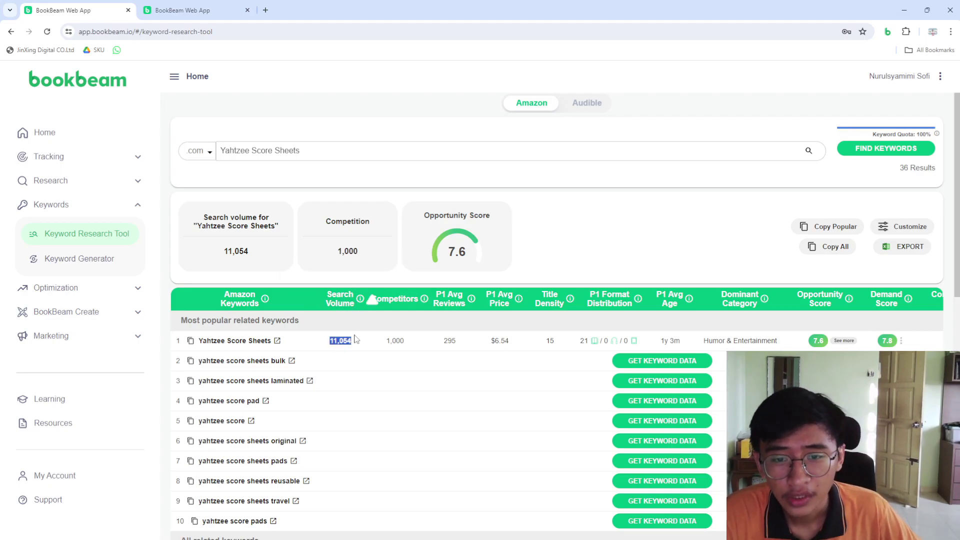
click(380, 303)
scroll(390, 280, down, 1)
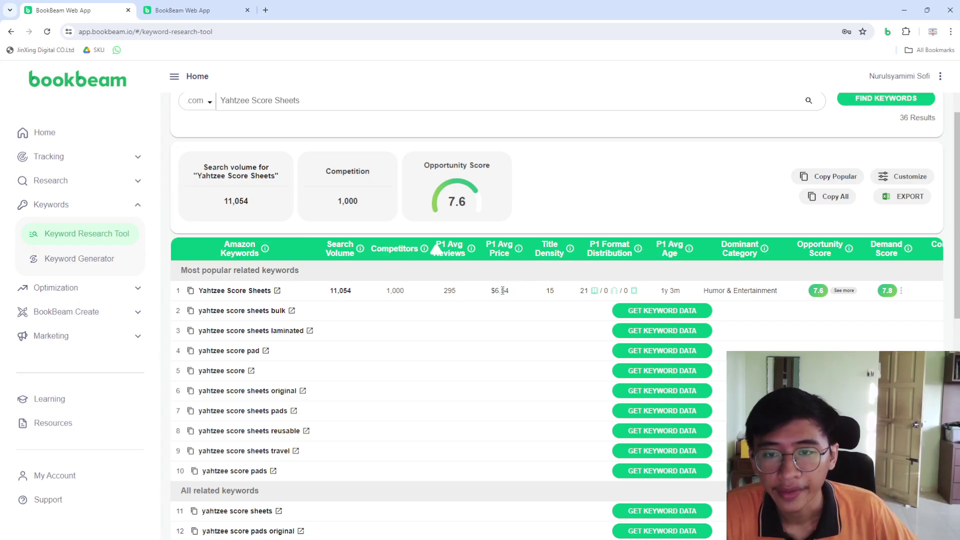
drag(497, 290, 510, 294)
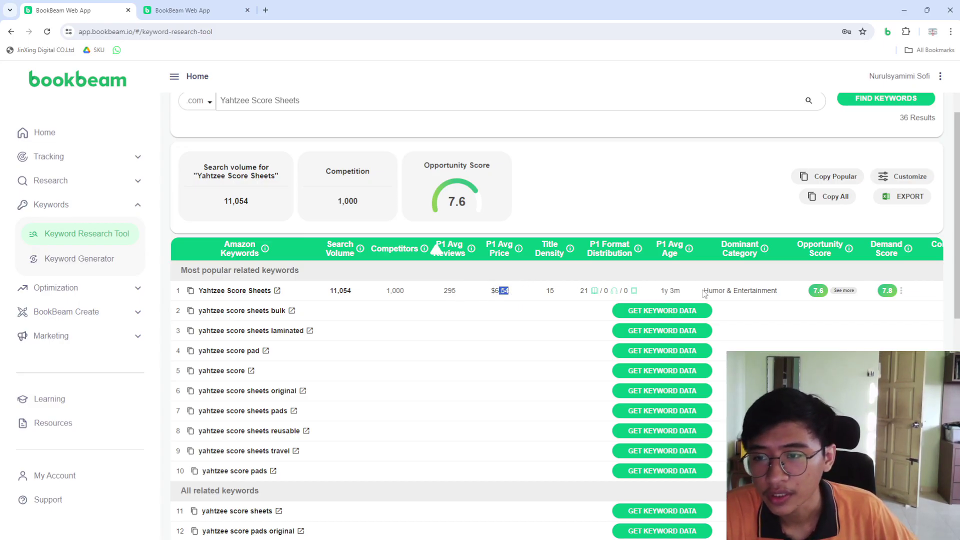
drag(703, 290, 787, 290)
mouse_move(816, 292)
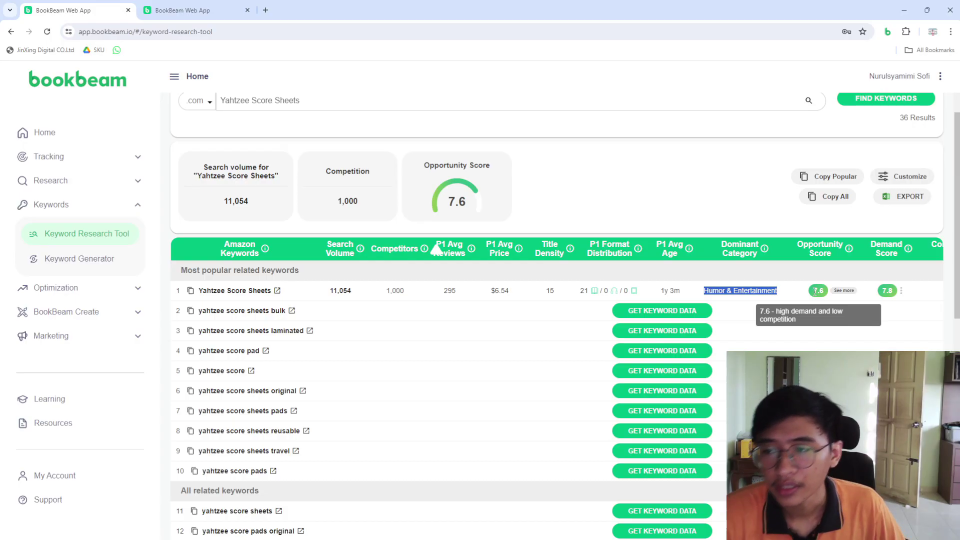
- Look back at the Yahtzee Score Sheets book in Niche Finder, and check the keyword's demand score
key(ctrl+Tab)
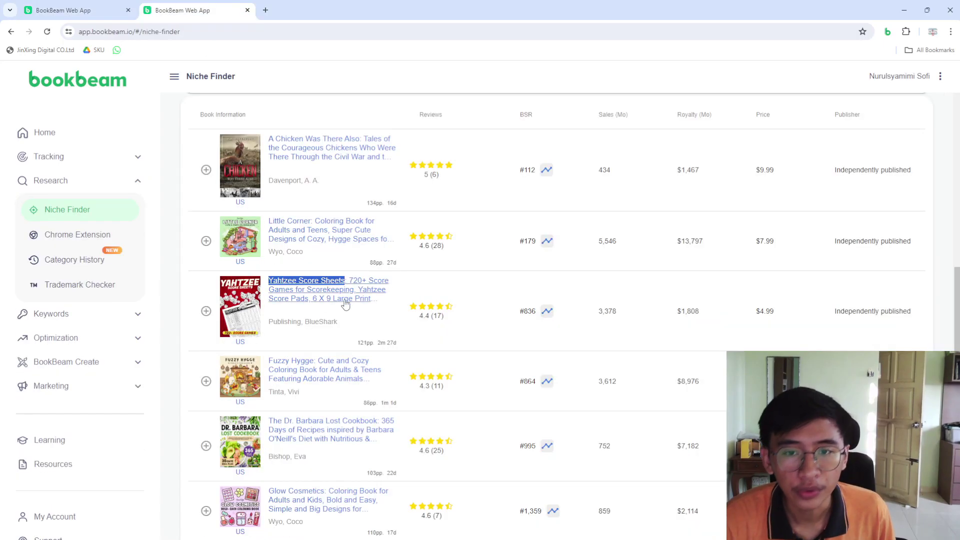
key(ctrl+shift+Tab)
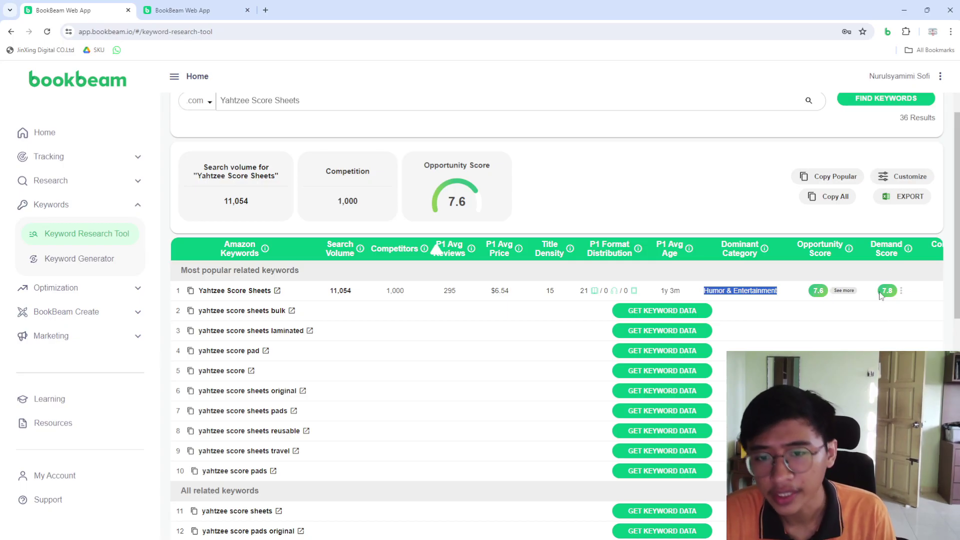
mouse_move(880, 293)
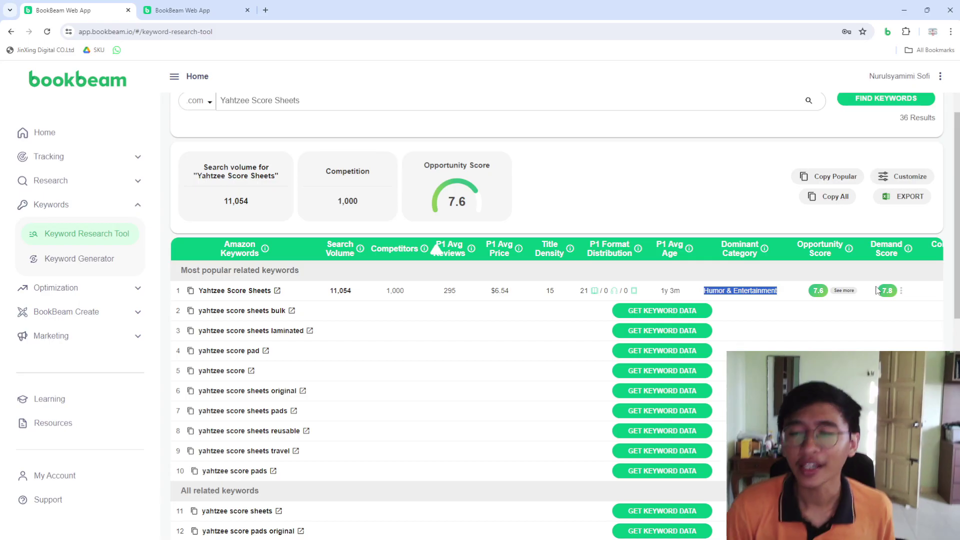